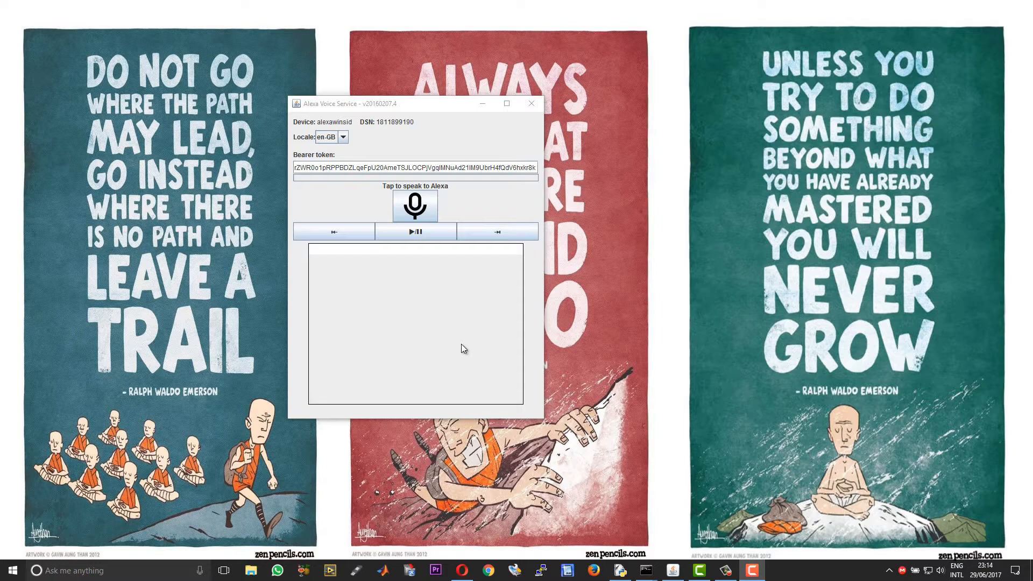
Bring the Opera window with voicemacro.net to the front to review its features
{"action": "left_click", "coordinate": [465, 571]}
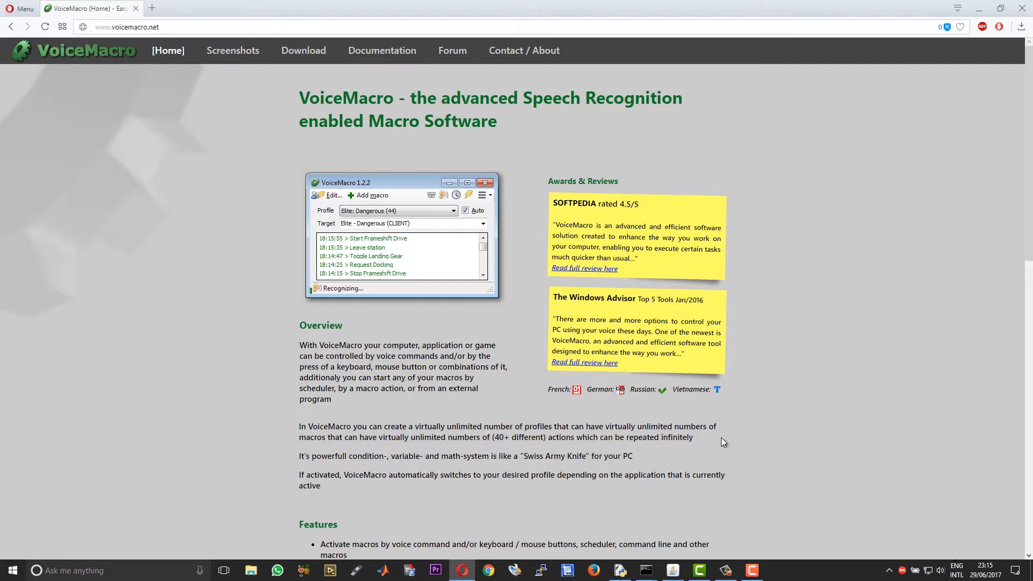
{"action": "scroll", "coordinate": [784, 386], "scroll_direction": "down", "scroll_amount": 5}
{"action": "scroll", "coordinate": [783, 386], "scroll_direction": "down", "scroll_amount": 4}
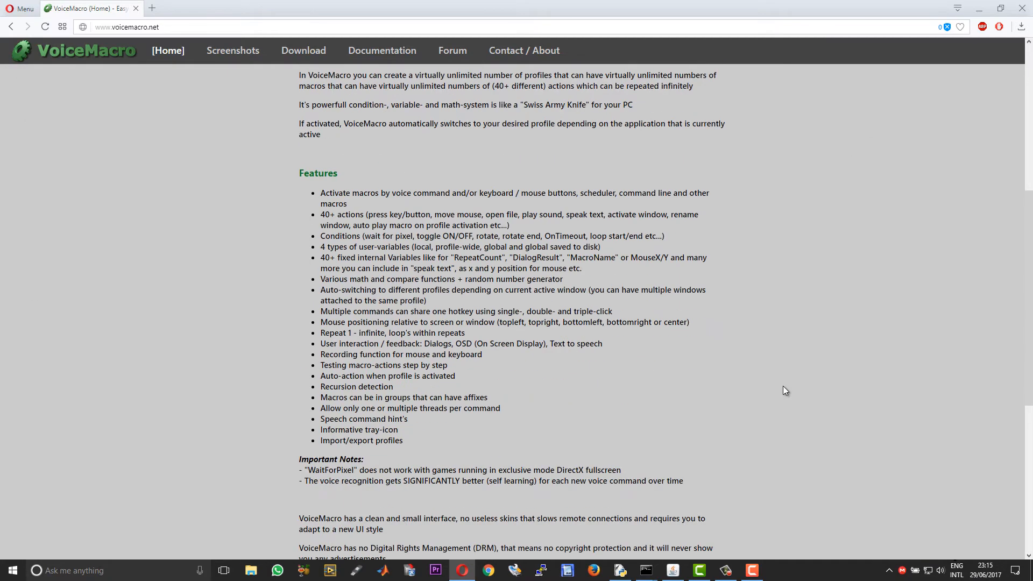
{"action": "scroll", "coordinate": [783, 386], "scroll_direction": "down", "scroll_amount": 4}
{"action": "scroll", "coordinate": [783, 386], "scroll_direction": "up", "scroll_amount": 4}
{"action": "scroll", "coordinate": [783, 386], "scroll_direction": "up", "scroll_amount": 6}
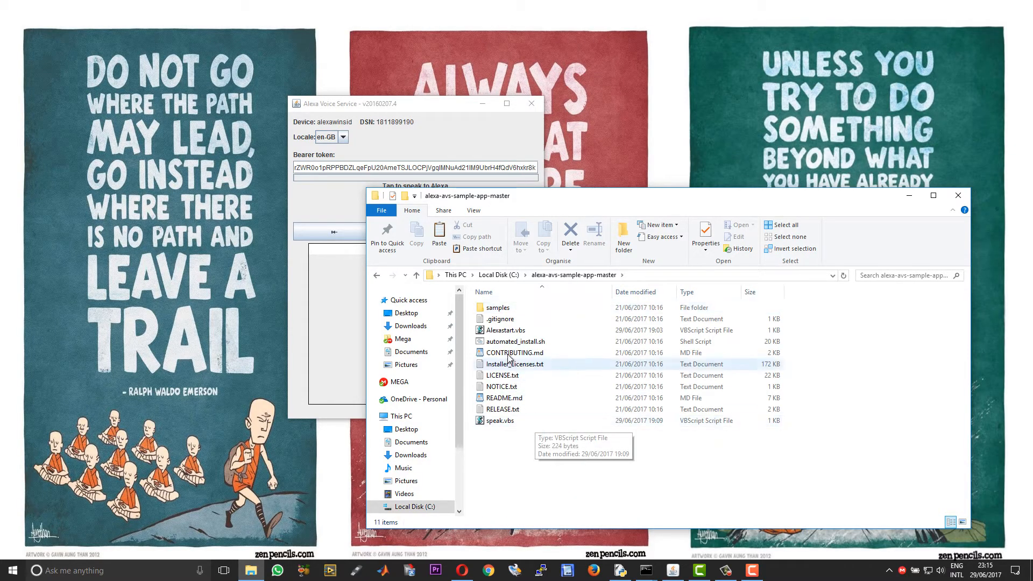
Point out Alexastart.vbs and speak.vbs in the sample-app folder, then go to Local Disk (C:)
{"action": "left_click", "coordinate": [514, 331]}
{"action": "mouse_move", "coordinate": [505, 329]}
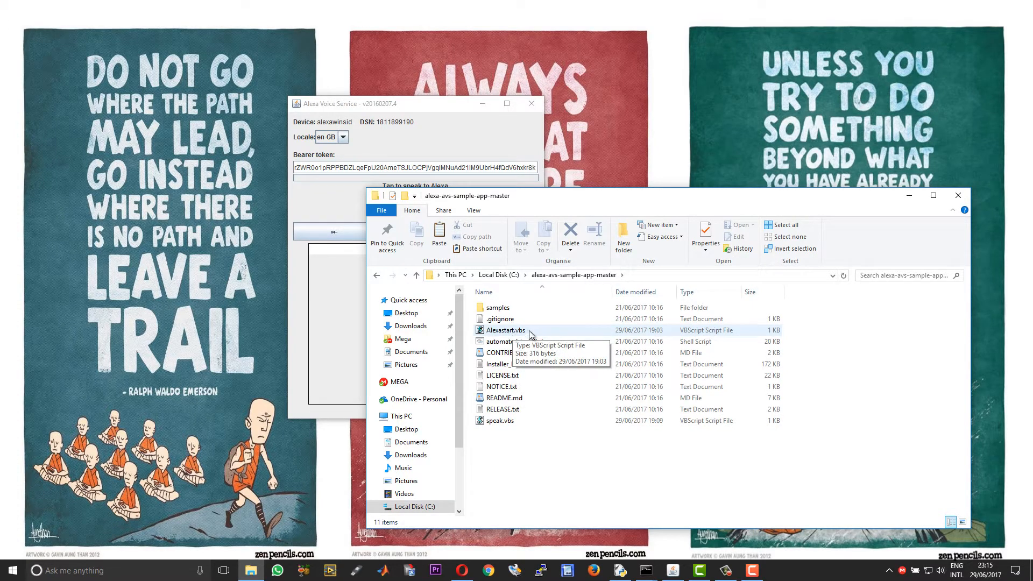
{"action": "left_click", "coordinate": [505, 422]}
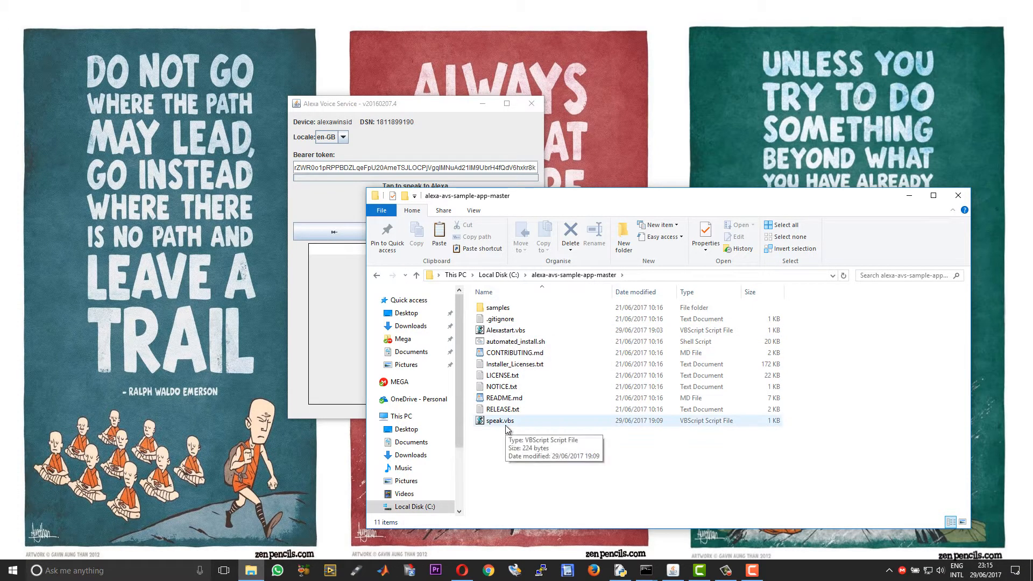
{"action": "mouse_move", "coordinate": [501, 420]}
{"action": "left_click", "coordinate": [503, 449]}
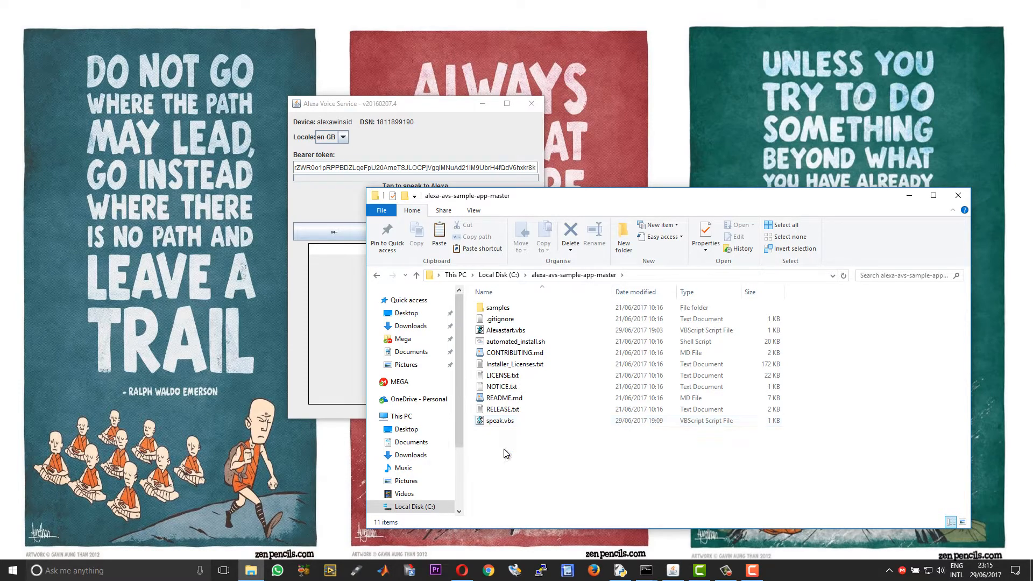
{"action": "left_click", "coordinate": [432, 511]}
{"action": "scroll", "coordinate": [516, 452], "scroll_direction": "down", "scroll_amount": 5}
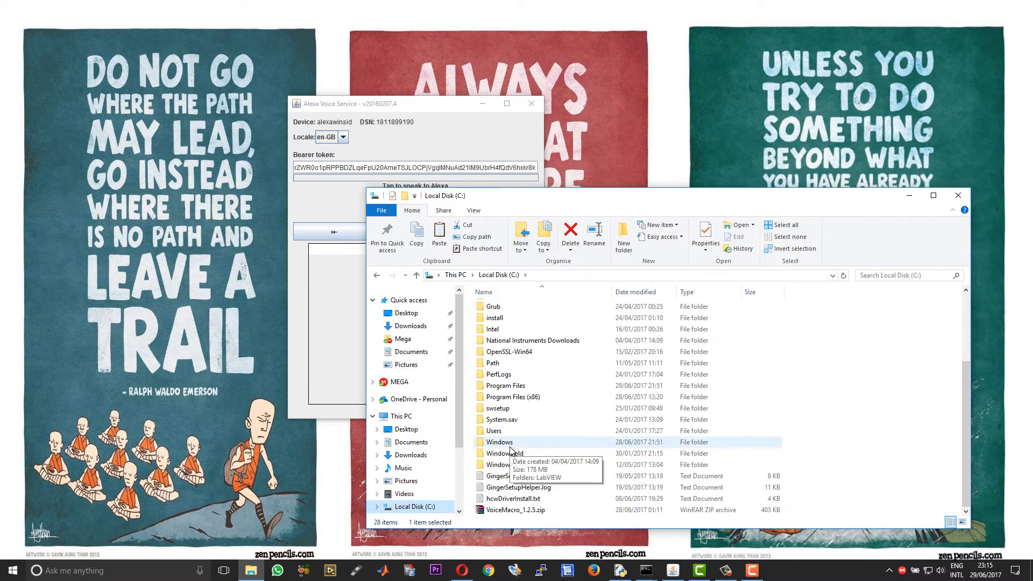
Extract VoiceMacro_1.2.5.zip into its own folder and select VoiceMacro.exe inside it
{"action": "left_click", "coordinate": [514, 510]}
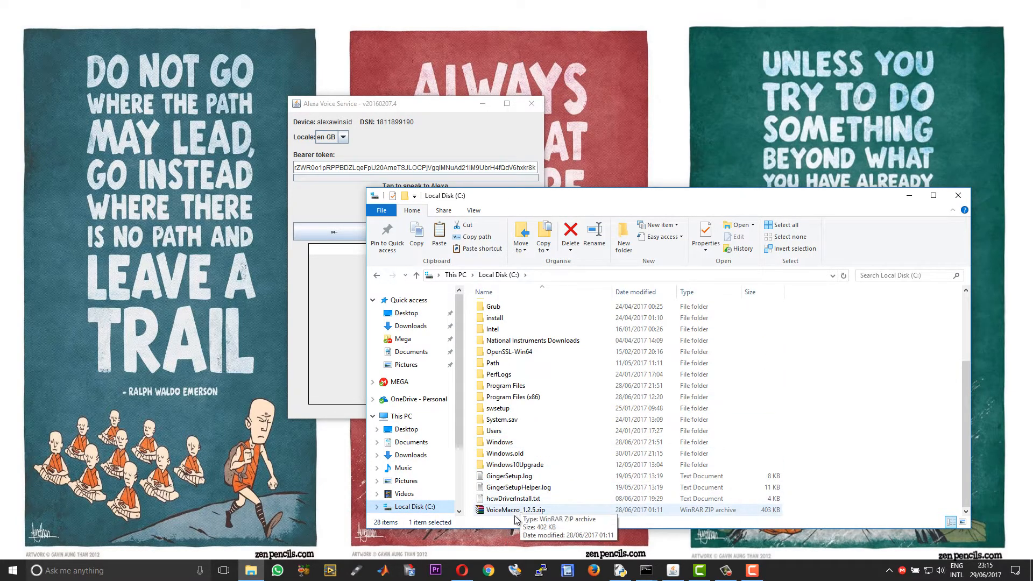
{"action": "left_click", "coordinate": [518, 514]}
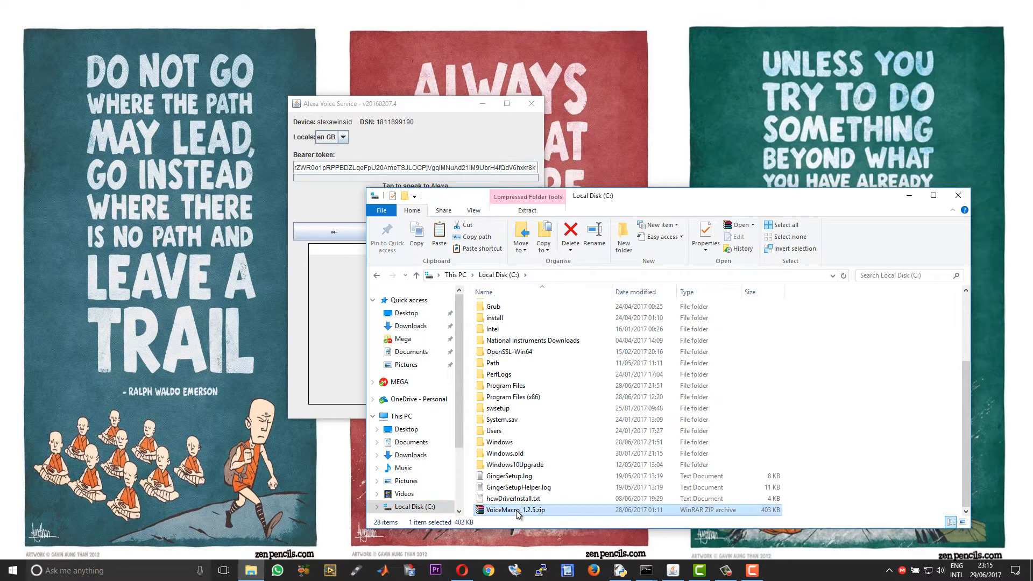
{"action": "right_click", "coordinate": [517, 514]}
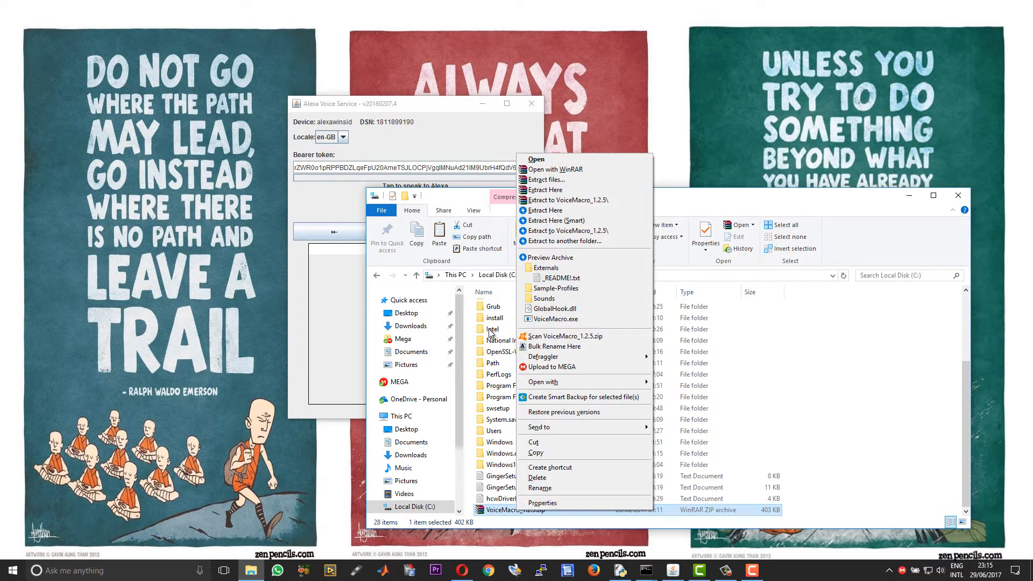
{"action": "left_click", "coordinate": [548, 220]}
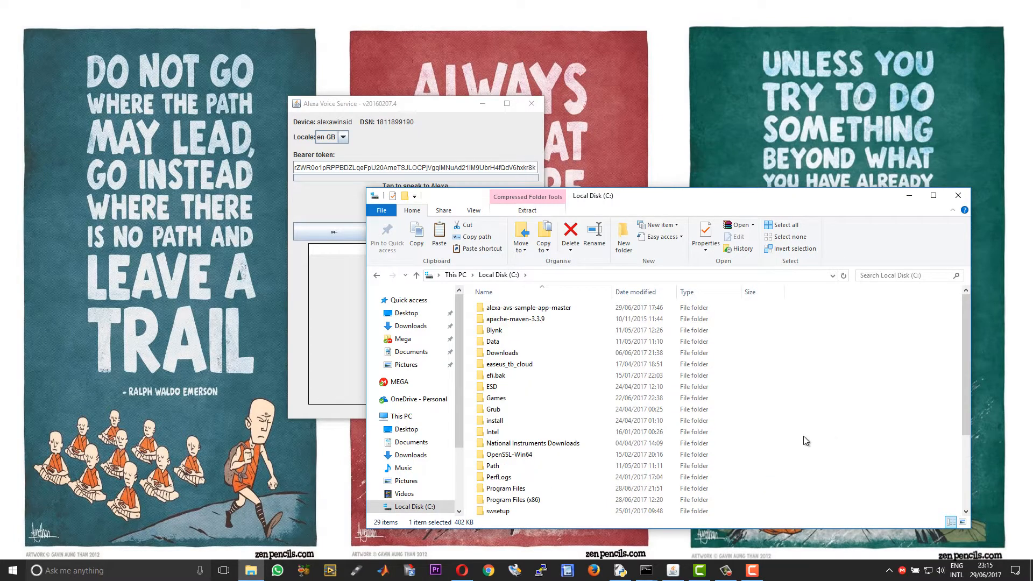
{"action": "scroll", "coordinate": [518, 484], "scroll_direction": "down", "scroll_amount": 5}
{"action": "double_click", "coordinate": [519, 510]}
{"action": "left_click", "coordinate": [508, 353]}
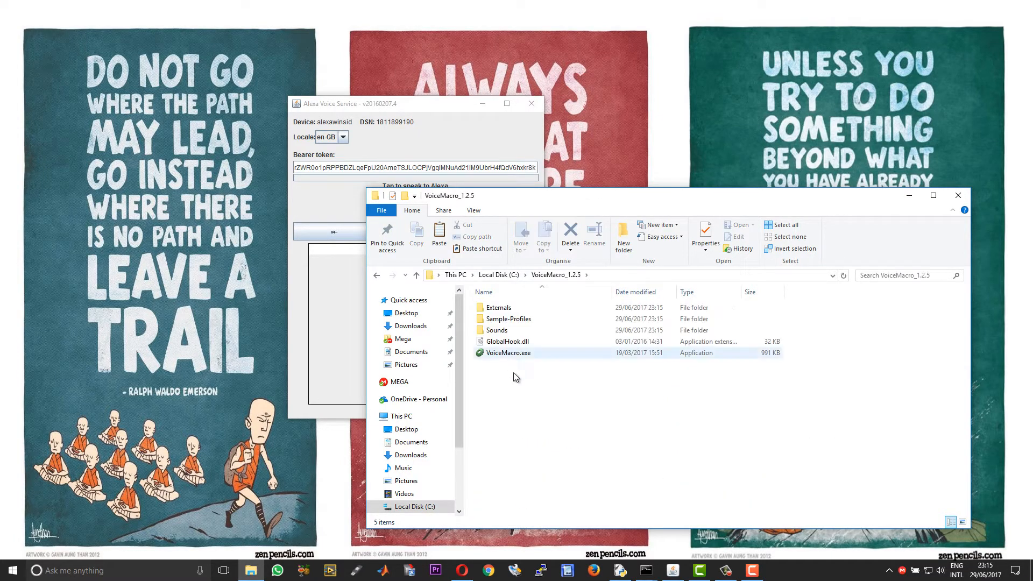
Launch VoiceMacro and decline loading the demonstration profile
{"action": "mouse_move", "coordinate": [509, 353]}
{"action": "double_click", "coordinate": [521, 360]}
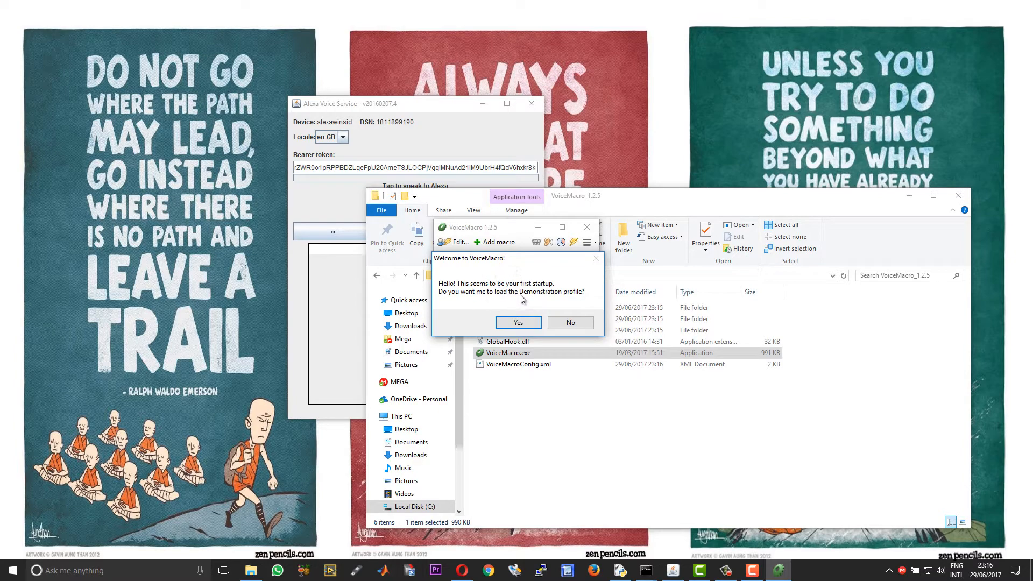
{"action": "left_click", "coordinate": [570, 323]}
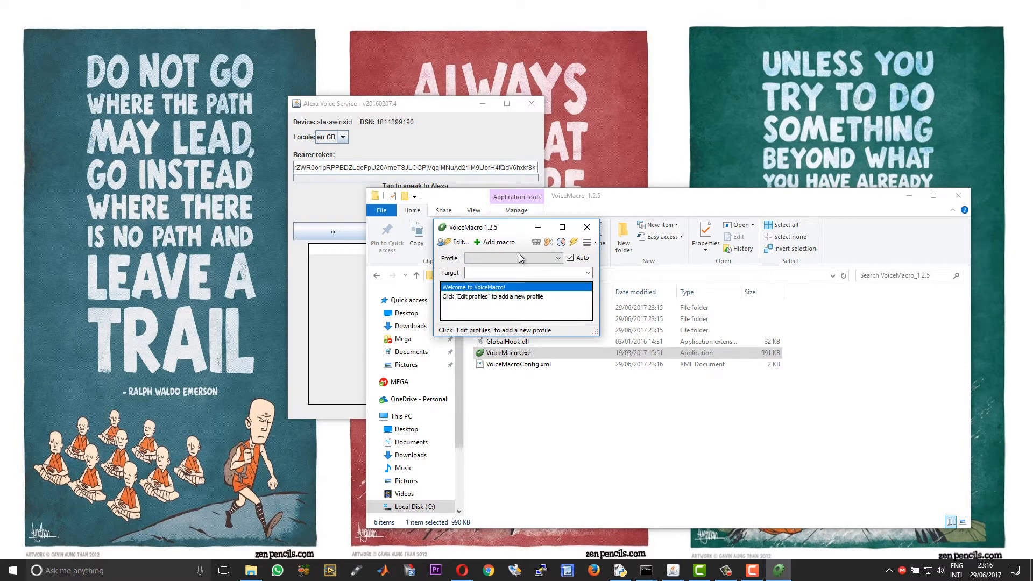
{"action": "left_click_drag", "start_coordinate": [505, 228], "coordinate": [593, 299]}
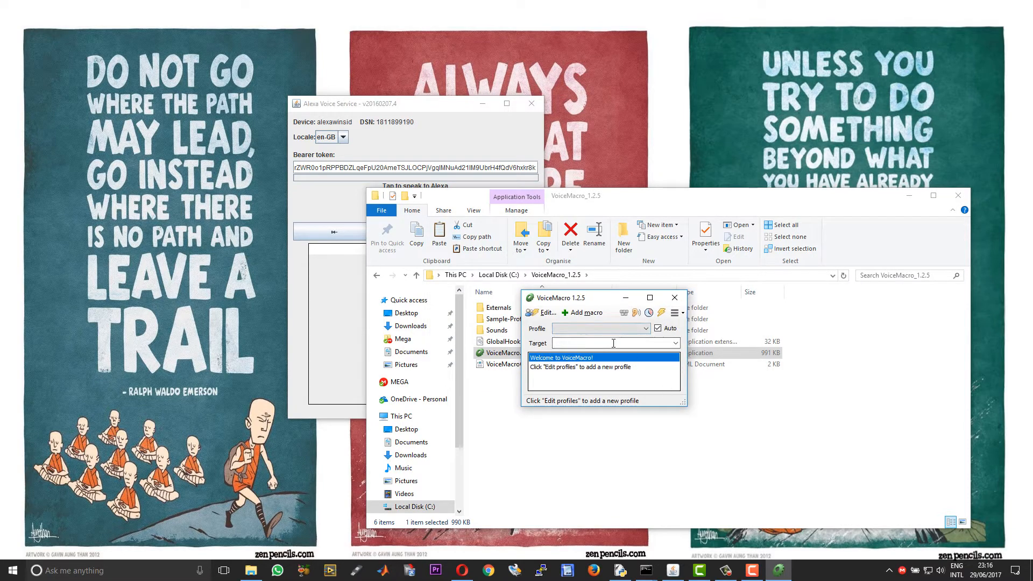
In the profiles editor, add a new profile named Assistant and confirm it
{"action": "left_click", "coordinate": [539, 312]}
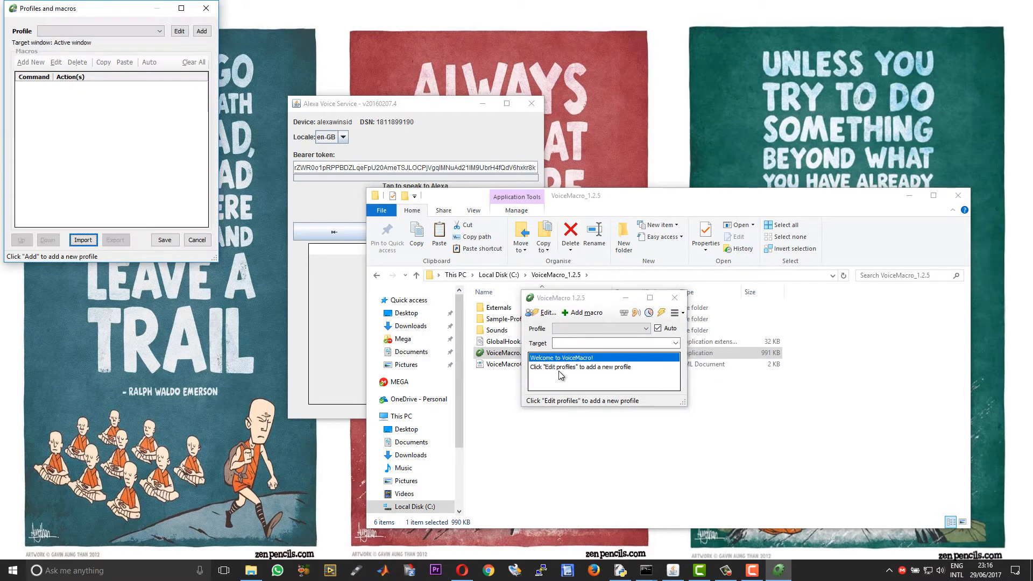
{"action": "left_click_drag", "start_coordinate": [101, 7], "coordinate": [553, 217]}
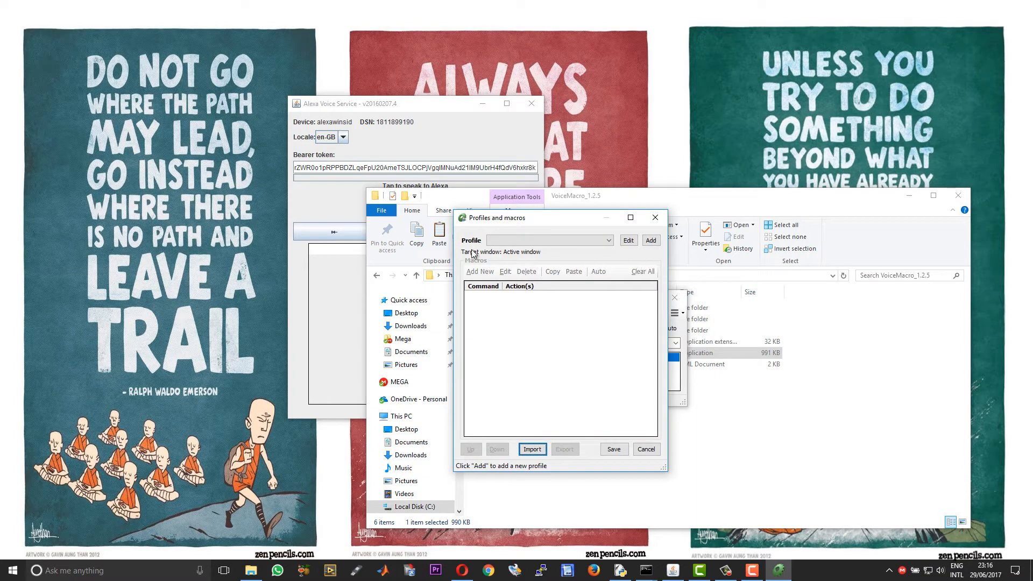
{"action": "left_click", "coordinate": [652, 241]}
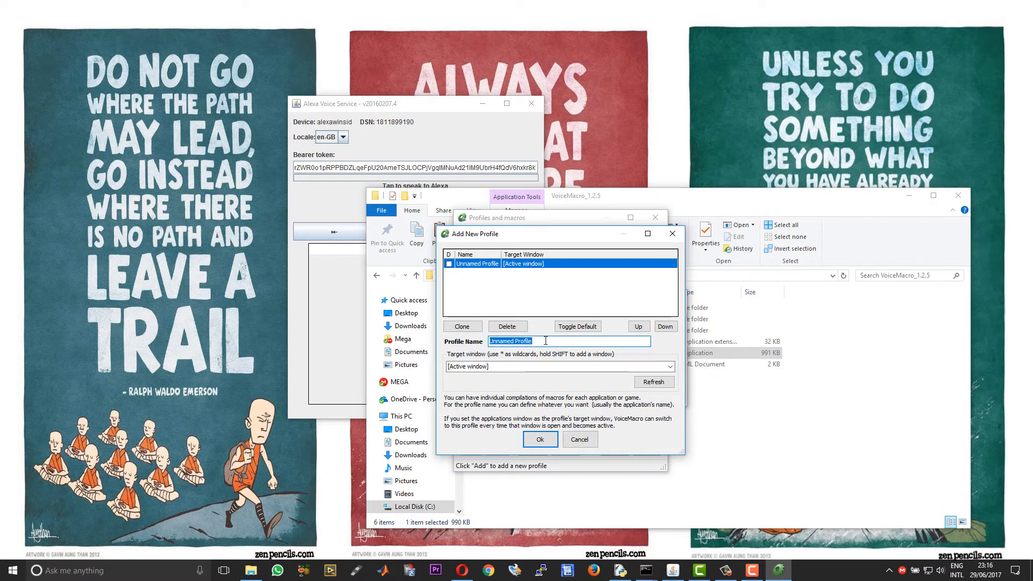
{"action": "type", "text": "Assistant"}
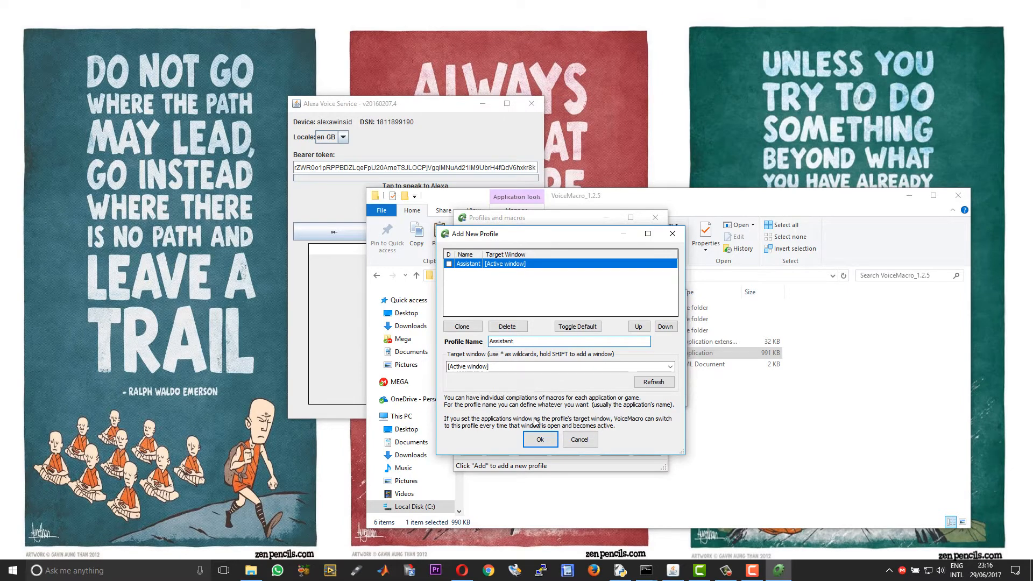
{"action": "left_click", "coordinate": [539, 439]}
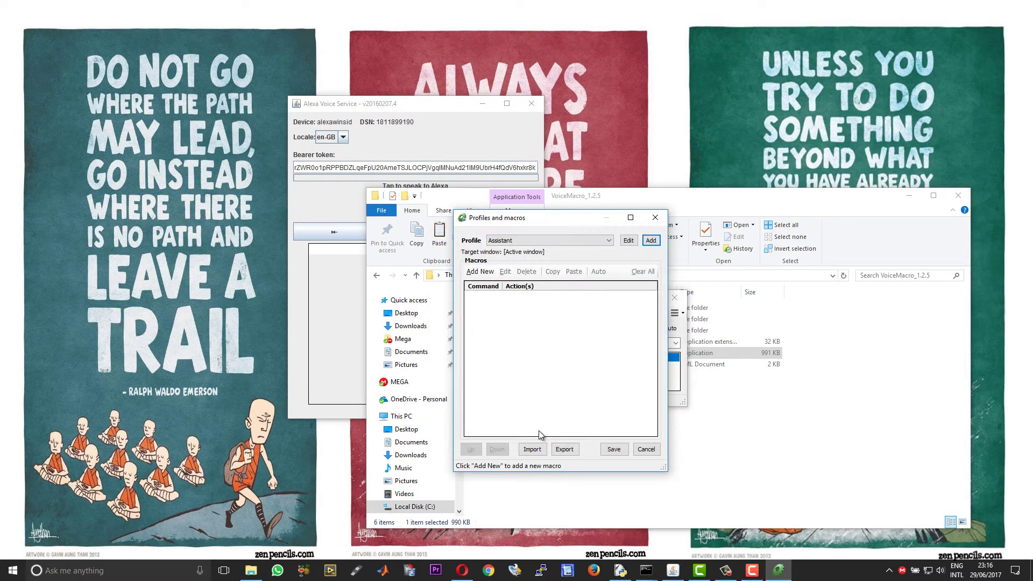
Start a new Alexa macro and add an Execute/open a file action to it
{"action": "left_click", "coordinate": [480, 272]}
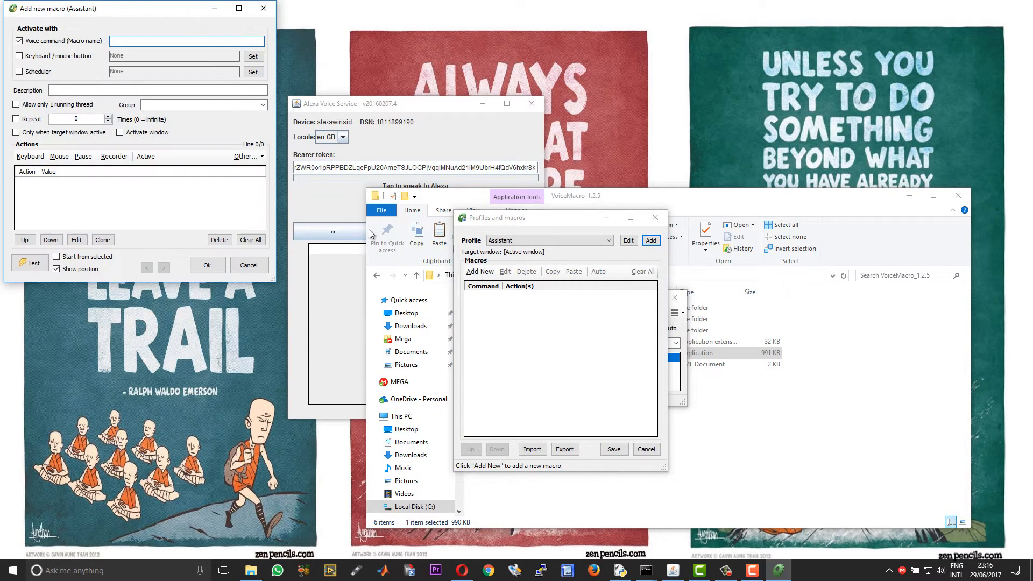
{"action": "left_click_drag", "start_coordinate": [544, 230], "coordinate": [544, 231]}
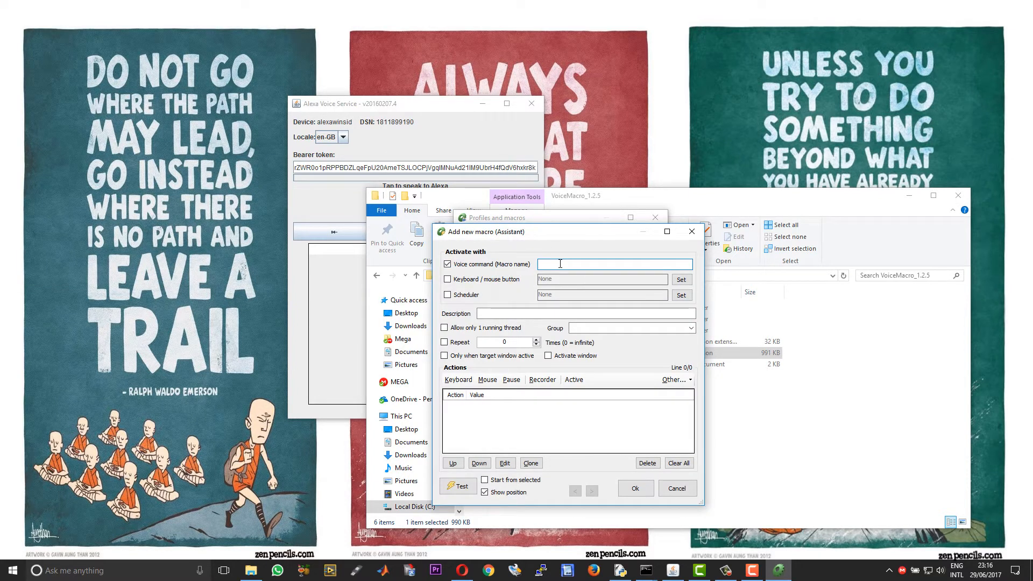
{"action": "type", "text": "Alexa"}
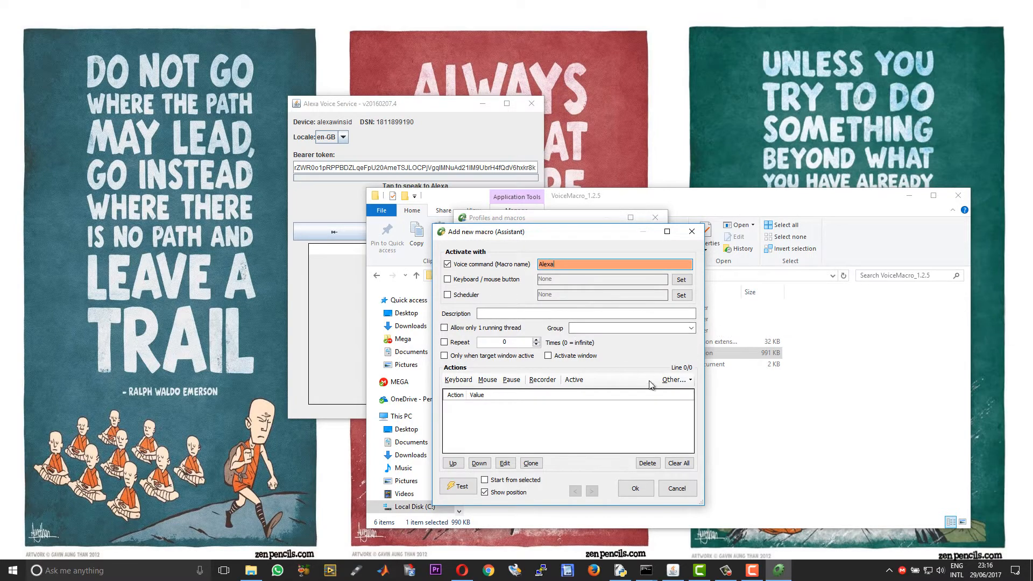
{"action": "left_click", "coordinate": [684, 385]}
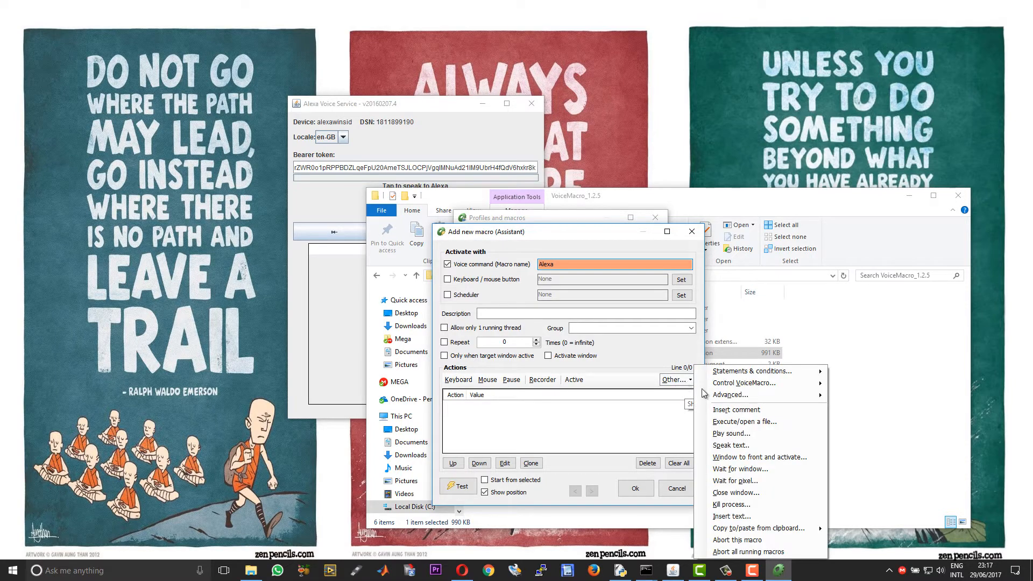
{"action": "left_click", "coordinate": [735, 422]}
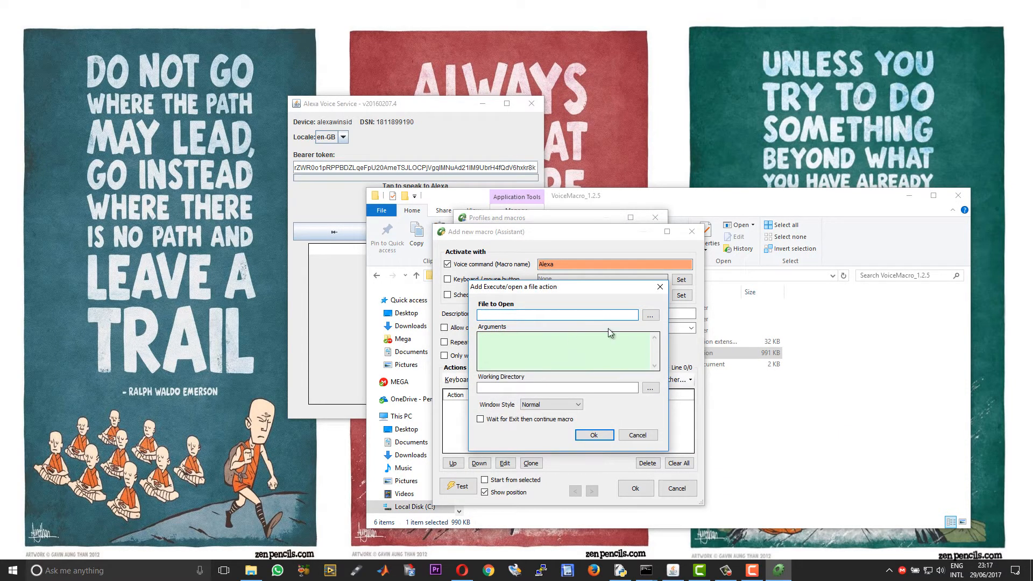
Set the action to run C:\alexa-avs-sample-app-master\speak.vbs and finish the Alexa macro
{"action": "left_click", "coordinate": [650, 317]}
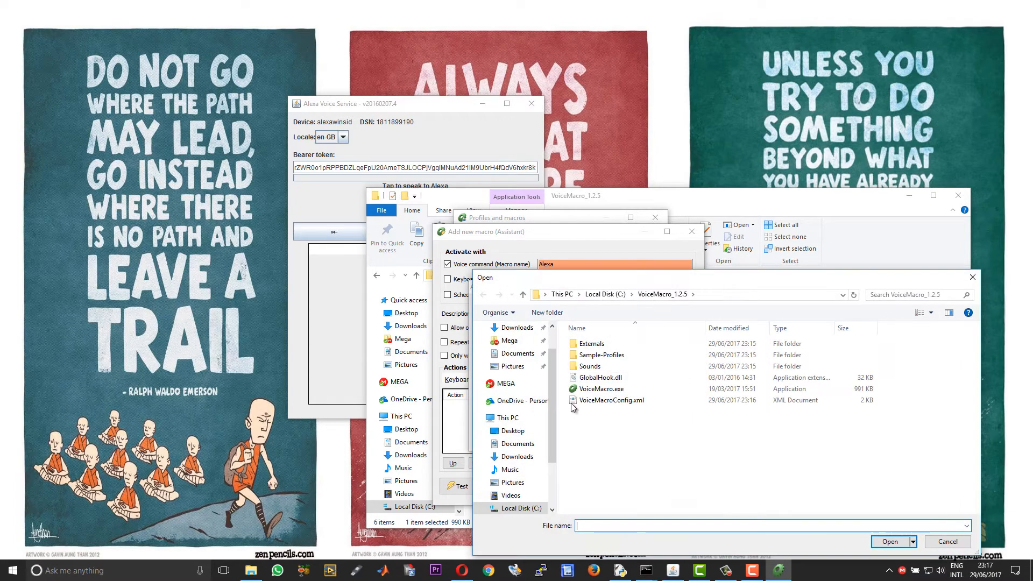
{"action": "left_click", "coordinate": [522, 509]}
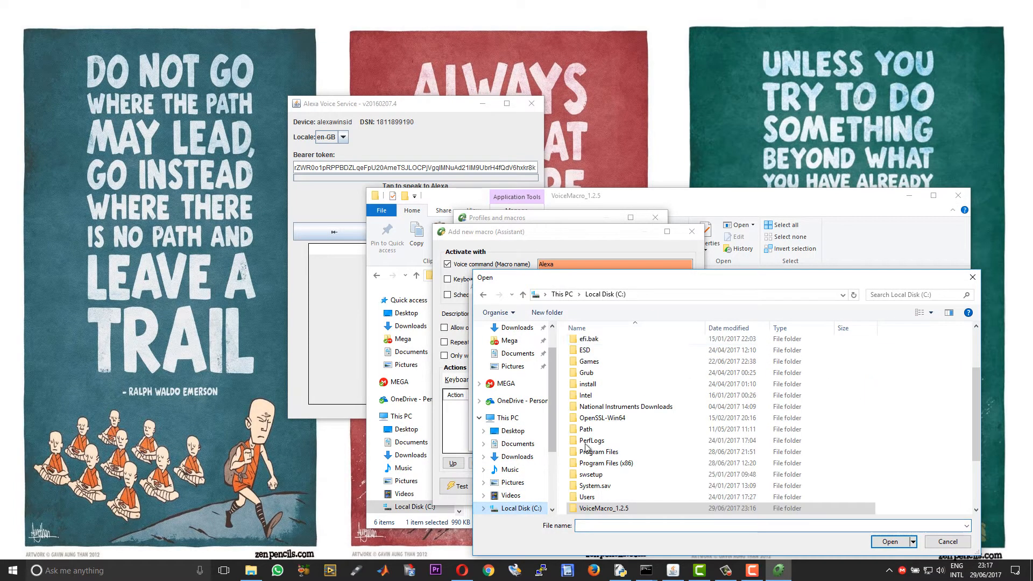
{"action": "scroll", "coordinate": [625, 414], "scroll_direction": "up", "scroll_amount": 5}
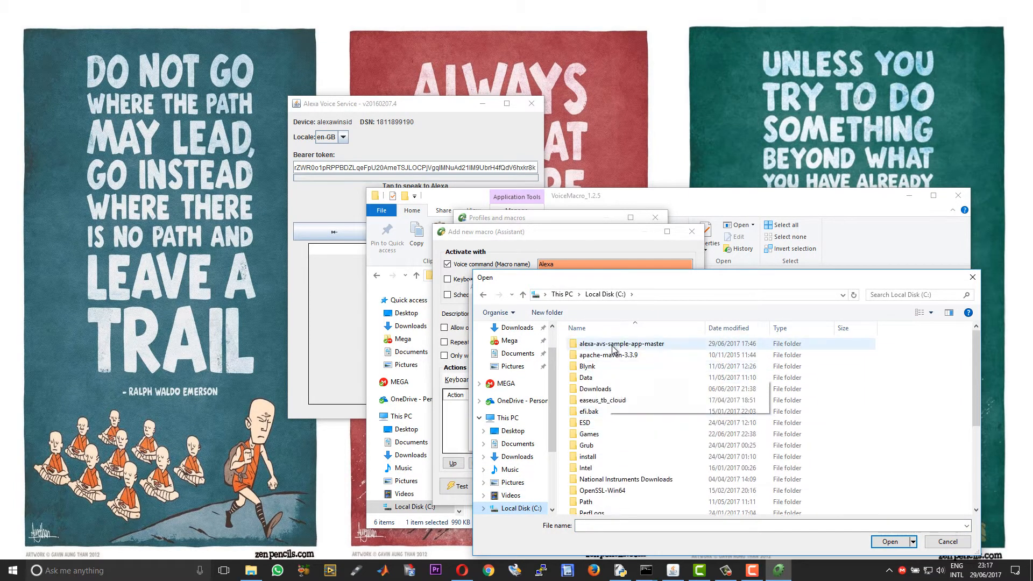
{"action": "double_click", "coordinate": [618, 340]}
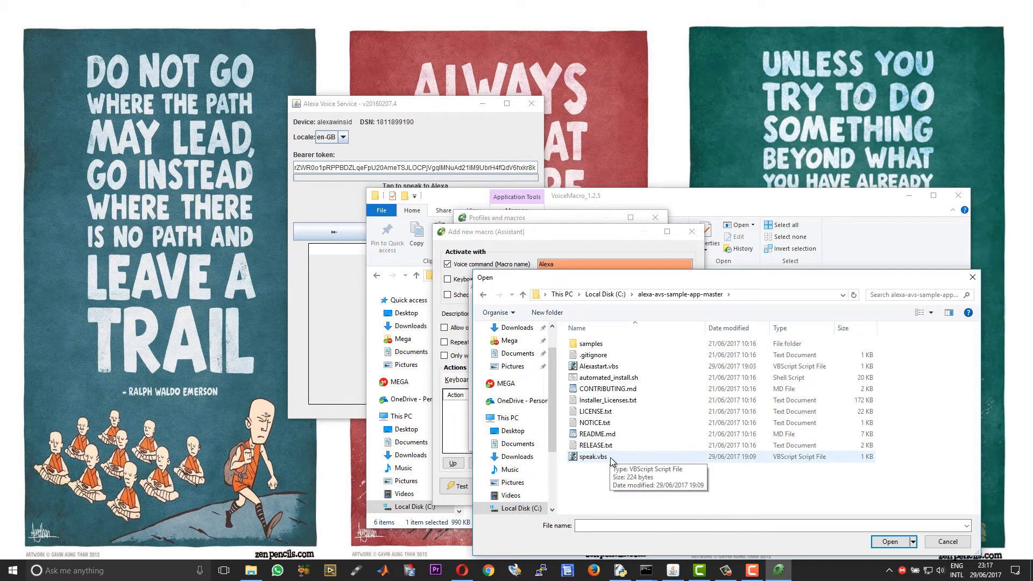
{"action": "left_click", "coordinate": [592, 457]}
{"action": "left_click", "coordinate": [890, 542]}
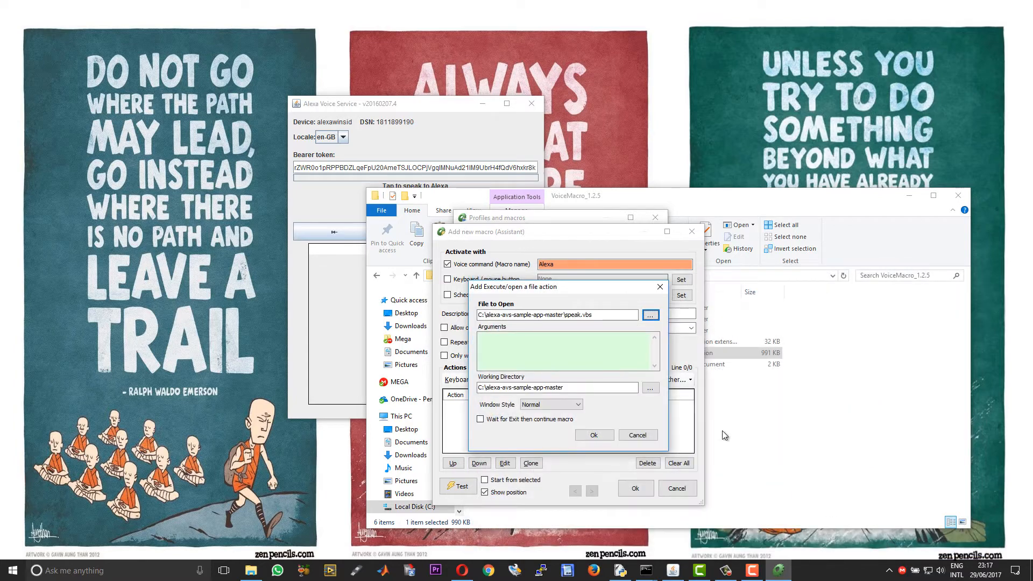
{"action": "left_click", "coordinate": [593, 437]}
{"action": "left_click", "coordinate": [635, 489]}
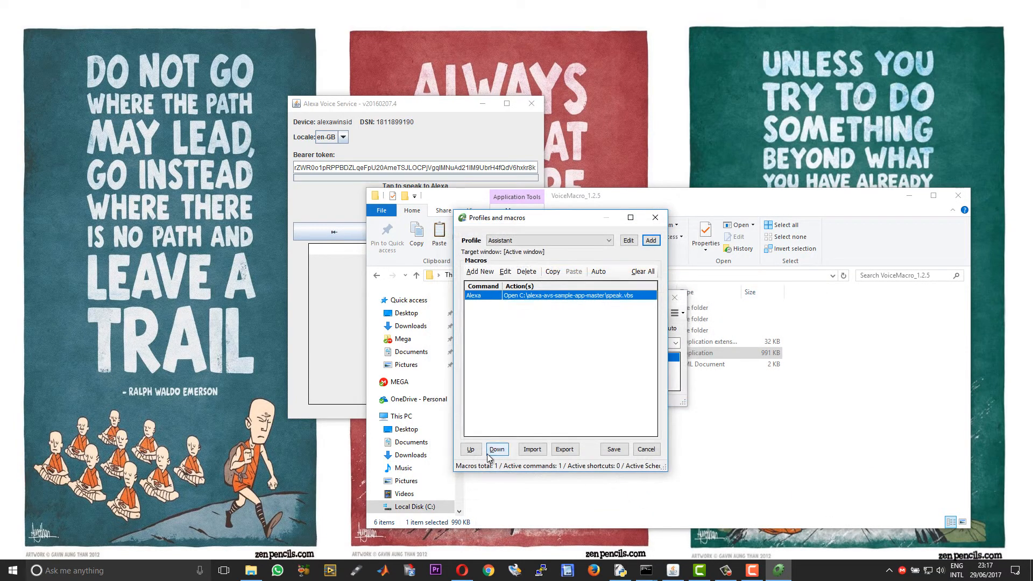
Save the profile, then open C:\alexa-avs-sample-app-master in File Explorer and select speak.vbs
{"action": "left_click", "coordinate": [614, 449]}
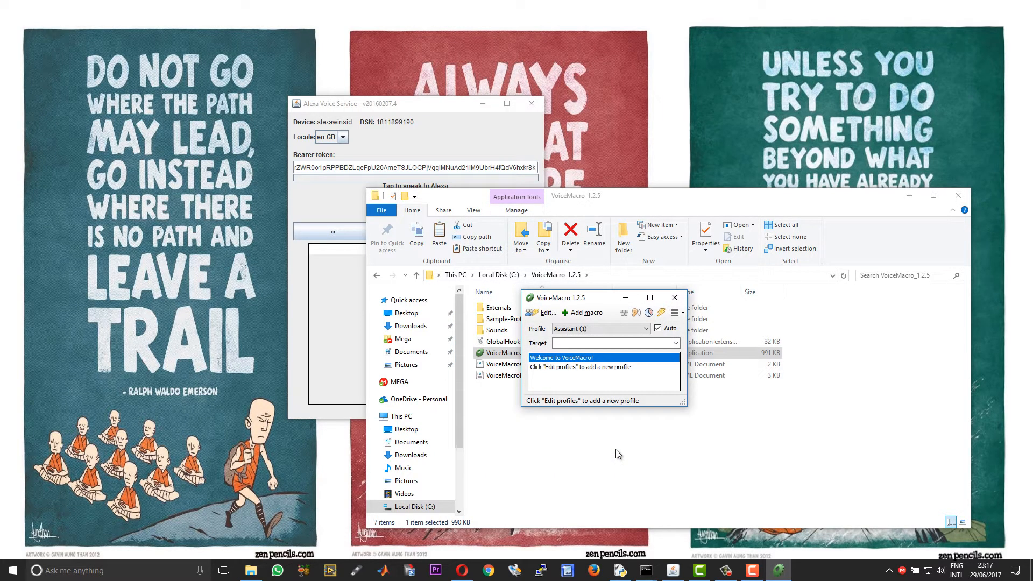
{"action": "left_click", "coordinate": [524, 434]}
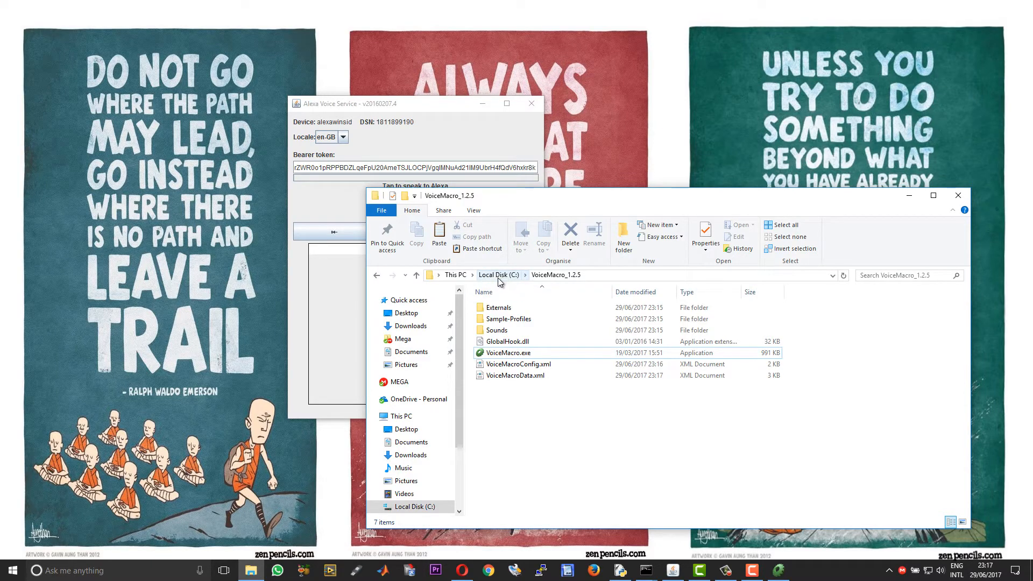
{"action": "left_click", "coordinate": [494, 275]}
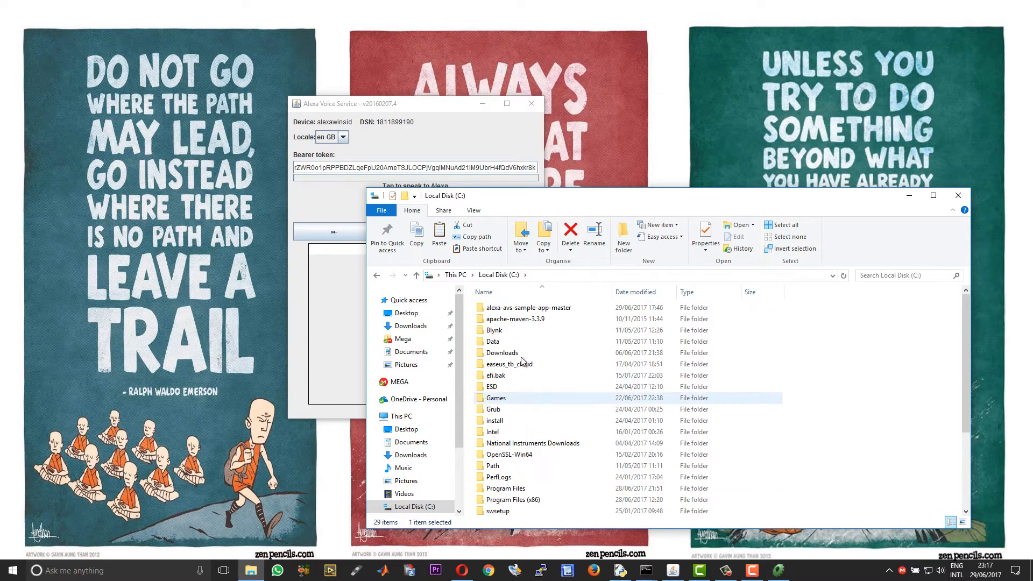
{"action": "double_click", "coordinate": [524, 308]}
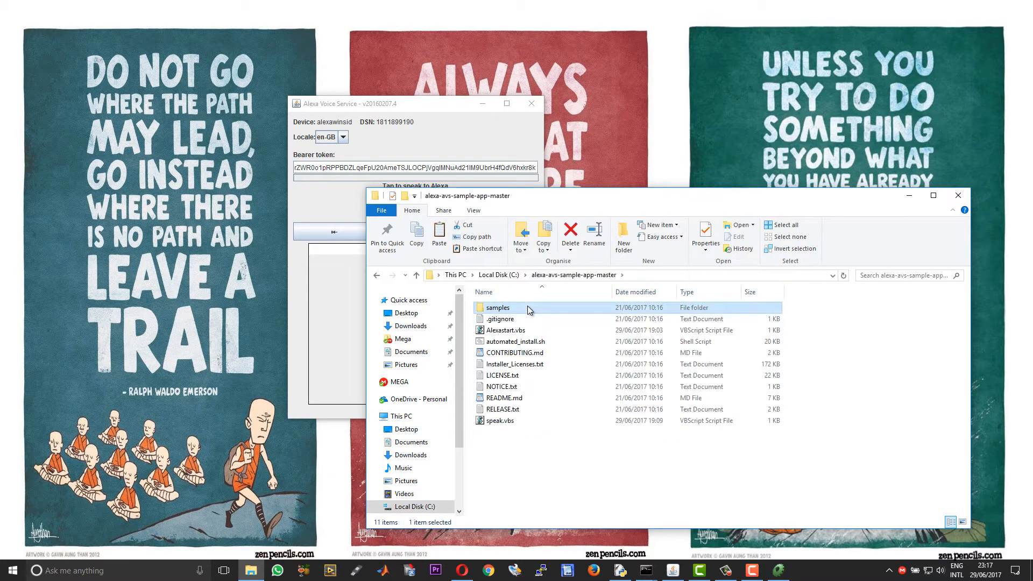
{"action": "left_click", "coordinate": [520, 421]}
{"action": "right_click", "coordinate": [520, 420]}
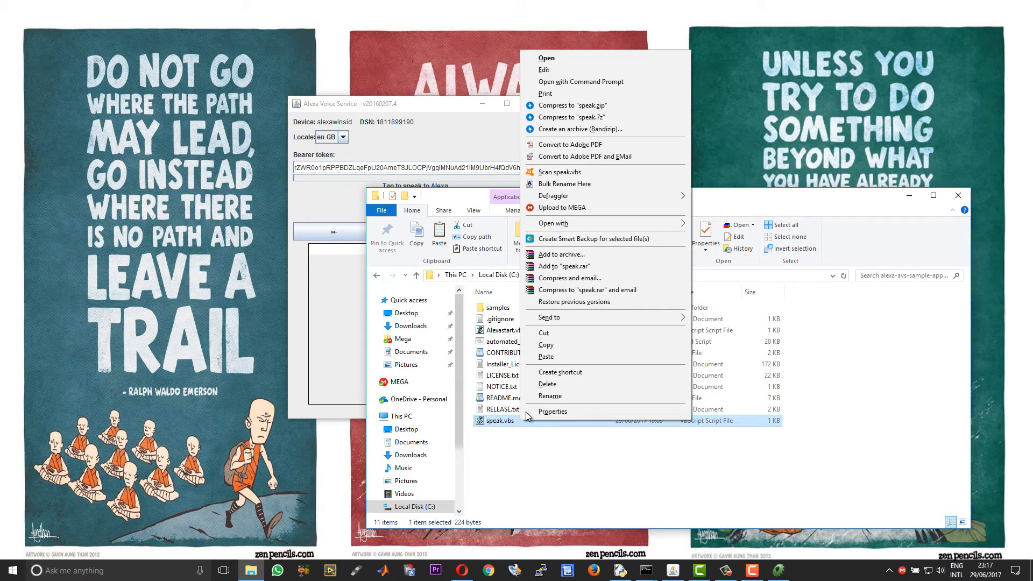
{"action": "mouse_move", "coordinate": [553, 223]}
{"action": "left_click", "coordinate": [720, 260]}
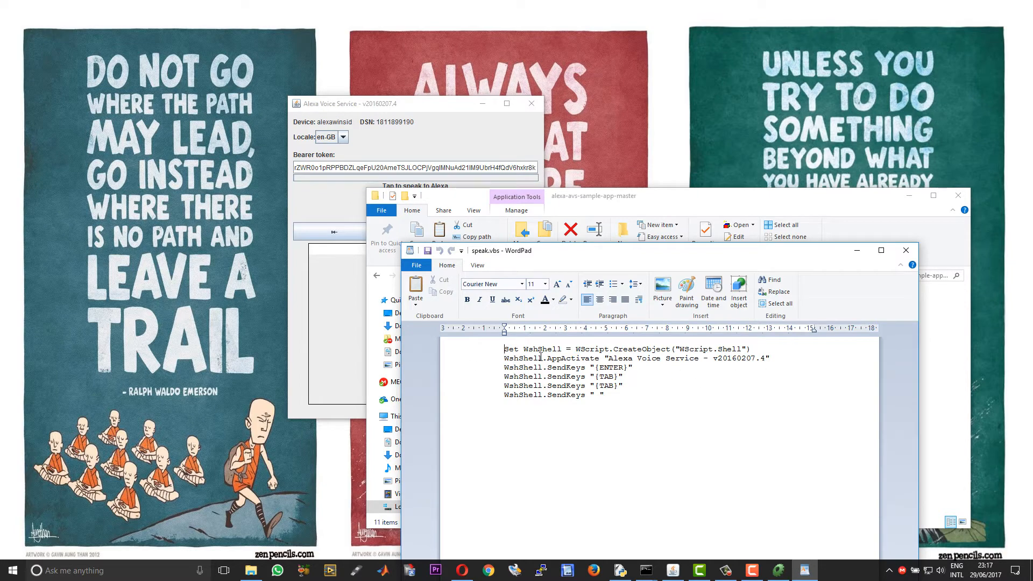
{"action": "left_click", "coordinate": [905, 251]}
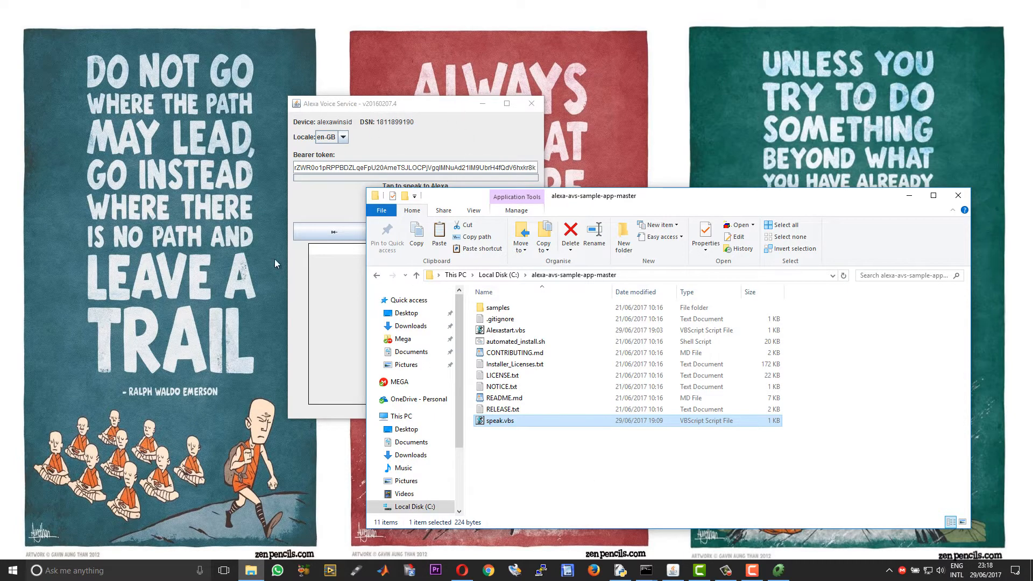
{"action": "left_click", "coordinate": [398, 106]}
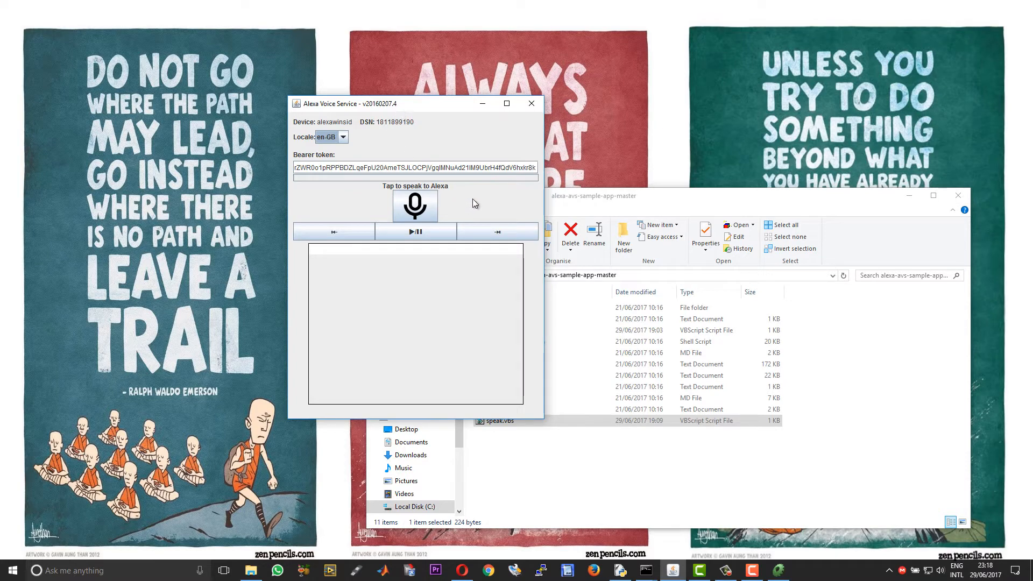
{"action": "left_click", "coordinate": [416, 206]}
{"action": "left_click", "coordinate": [556, 503]}
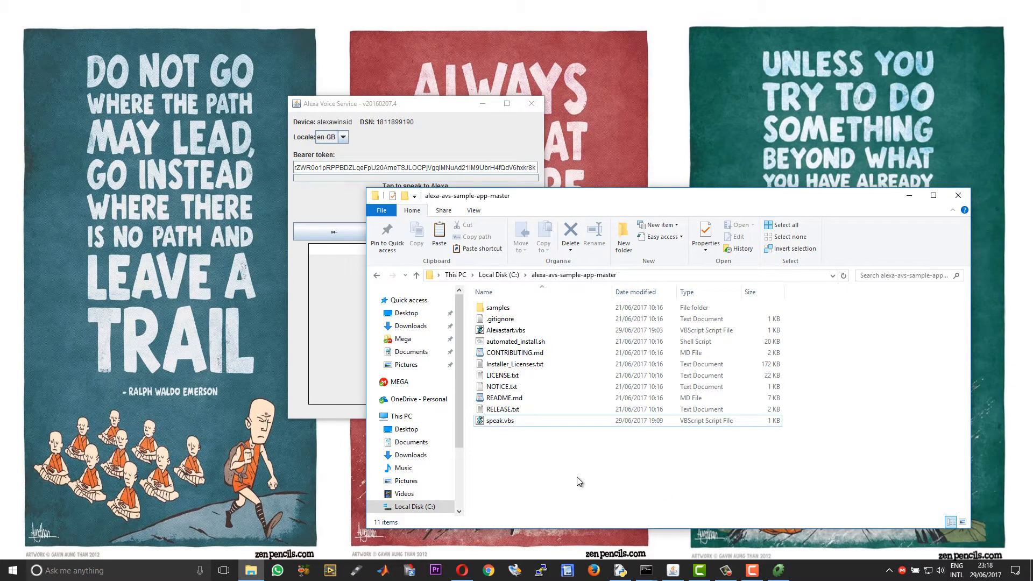
{"action": "right_click", "coordinate": [497, 331]}
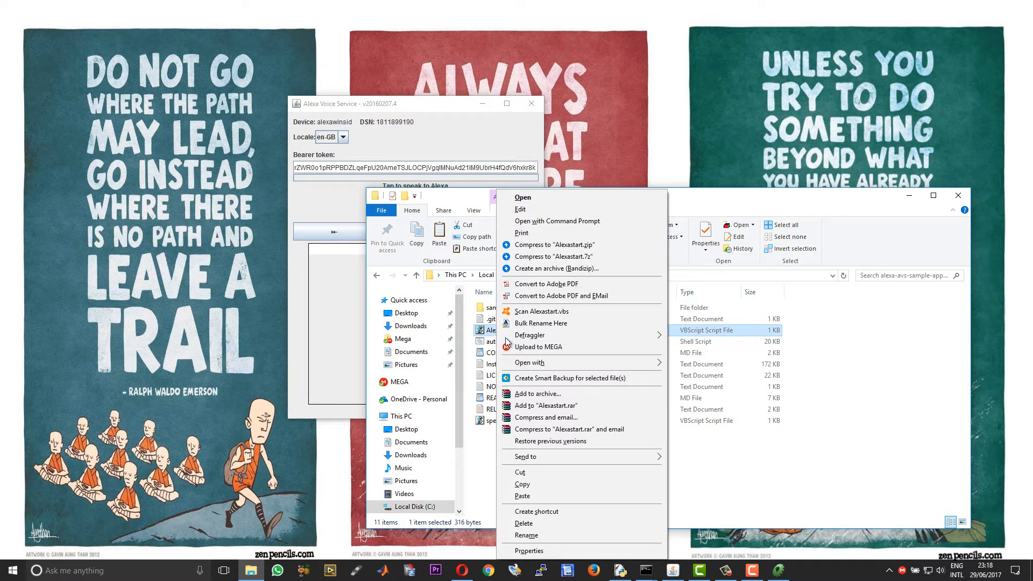
{"action": "mouse_move", "coordinate": [530, 363]}
{"action": "left_click", "coordinate": [724, 397]}
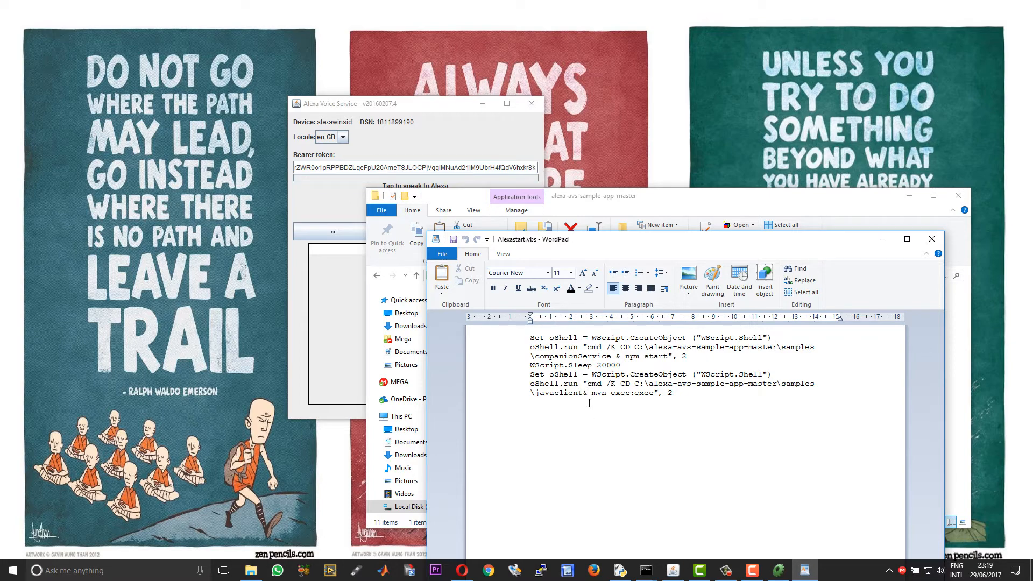
{"action": "left_click", "coordinate": [685, 359]}
{"action": "left_click", "coordinate": [932, 239]}
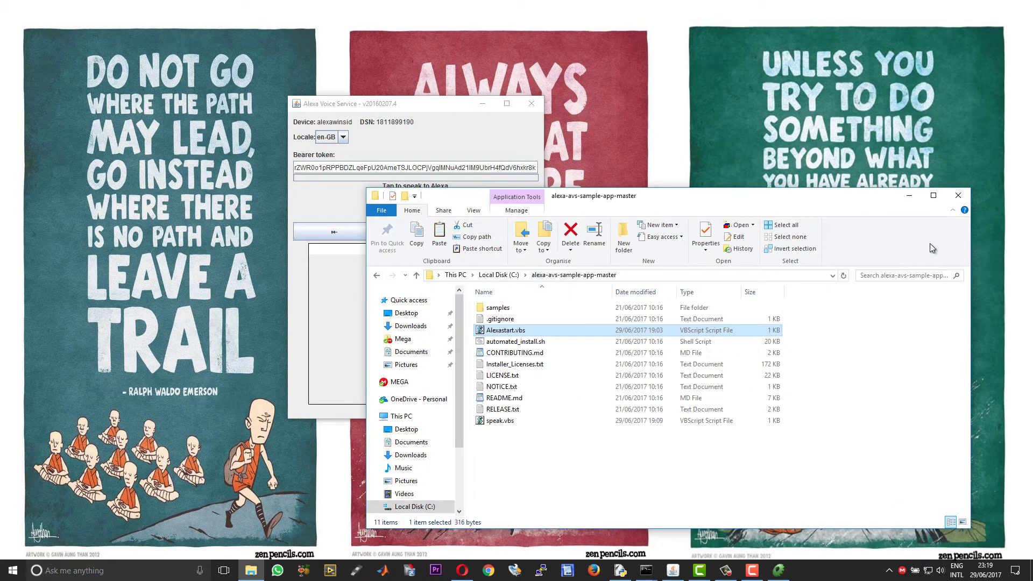
Open the Windows Start-up folder via Run and begin creating a new shortcut there
{"action": "left_click", "coordinate": [594, 481]}
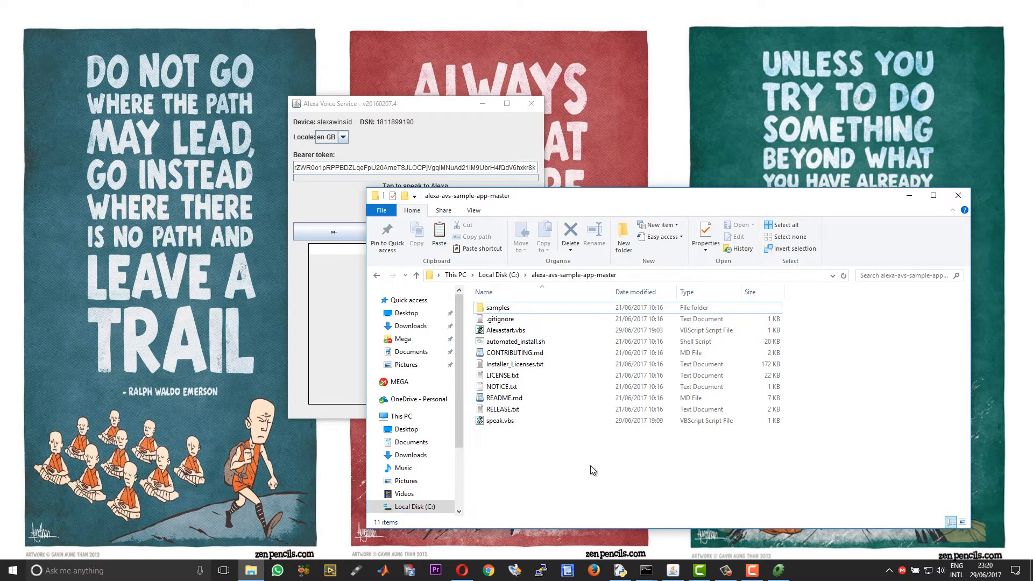
{"action": "key", "text": "super+r"}
{"action": "key", "text": "Return"}
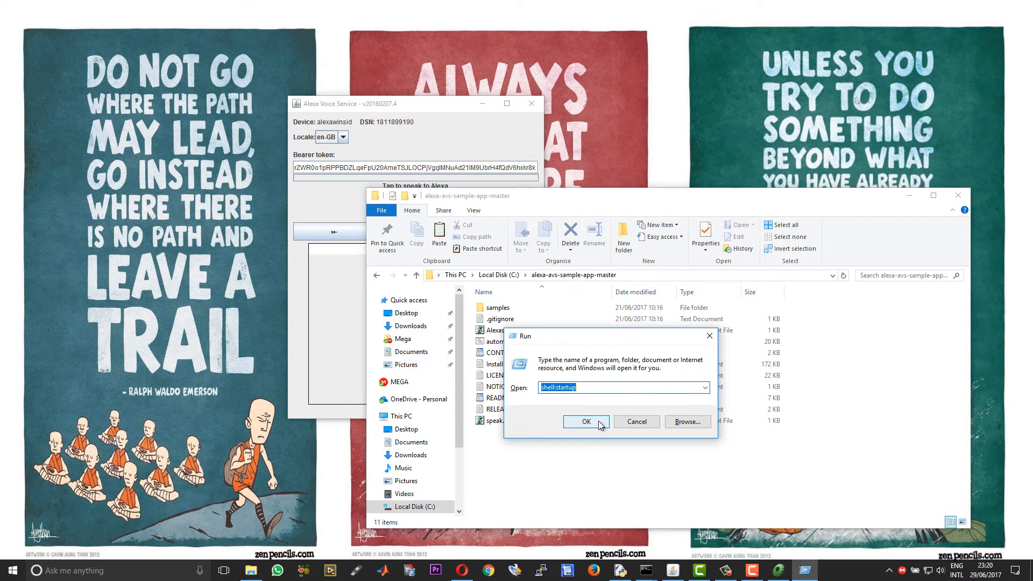
{"action": "left_click", "coordinate": [598, 421]}
{"action": "right_click", "coordinate": [599, 392]}
{"action": "mouse_move", "coordinate": [625, 368]}
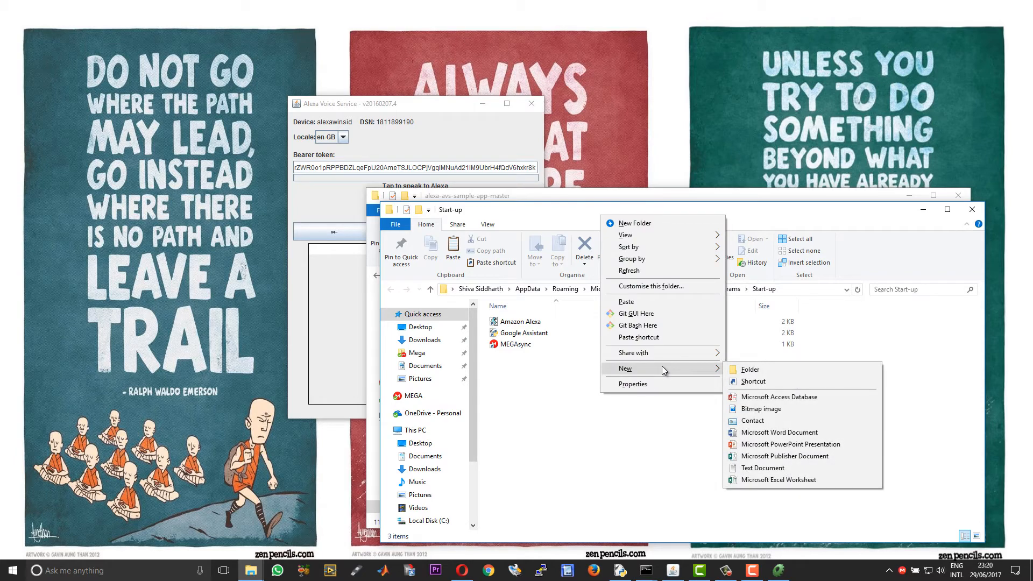
{"action": "left_click", "coordinate": [754, 383]}
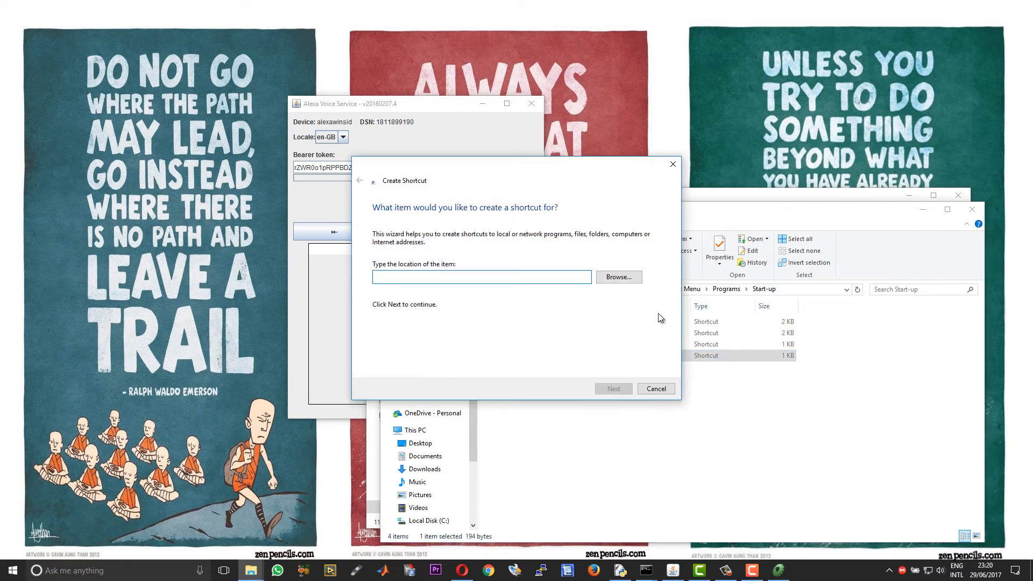
Browse to C:\alexa-avs-sample-app-master\Alexastart.vbs as target, then cancel the shortcut and close Start-up
{"action": "left_click", "coordinate": [618, 278]}
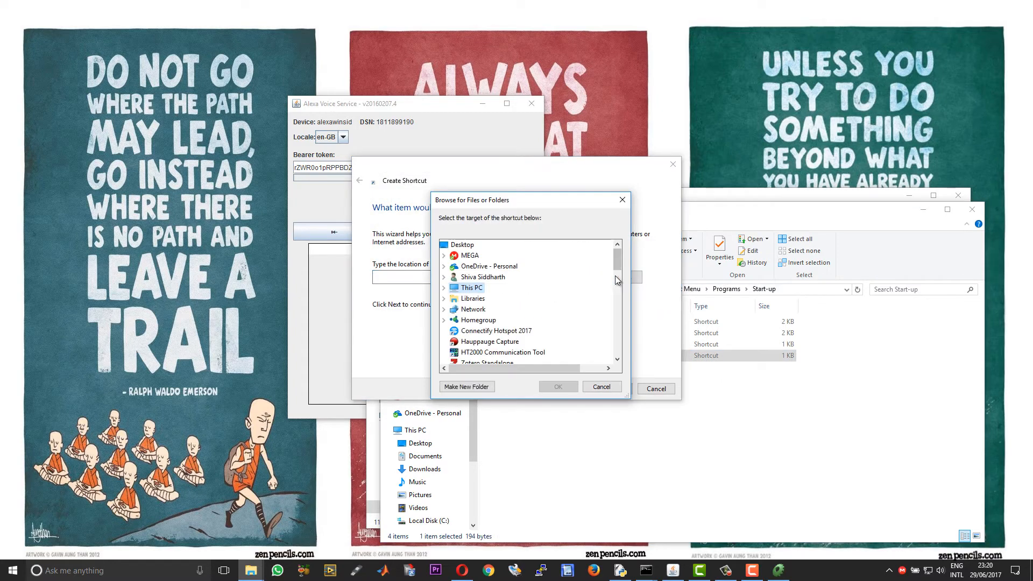
{"action": "left_click", "coordinate": [445, 288]}
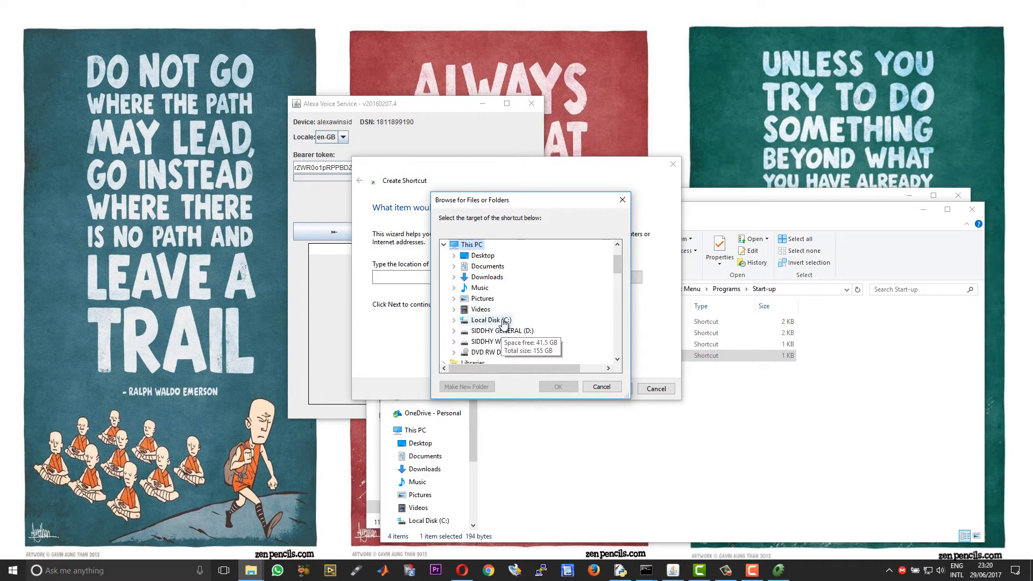
{"action": "left_click", "coordinate": [454, 322]}
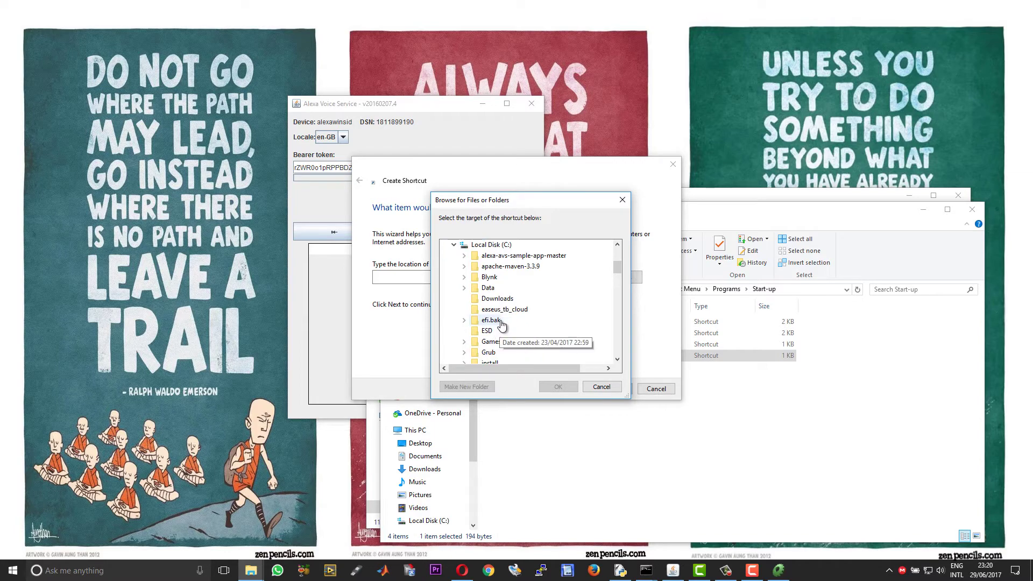
{"action": "left_click", "coordinate": [472, 256]}
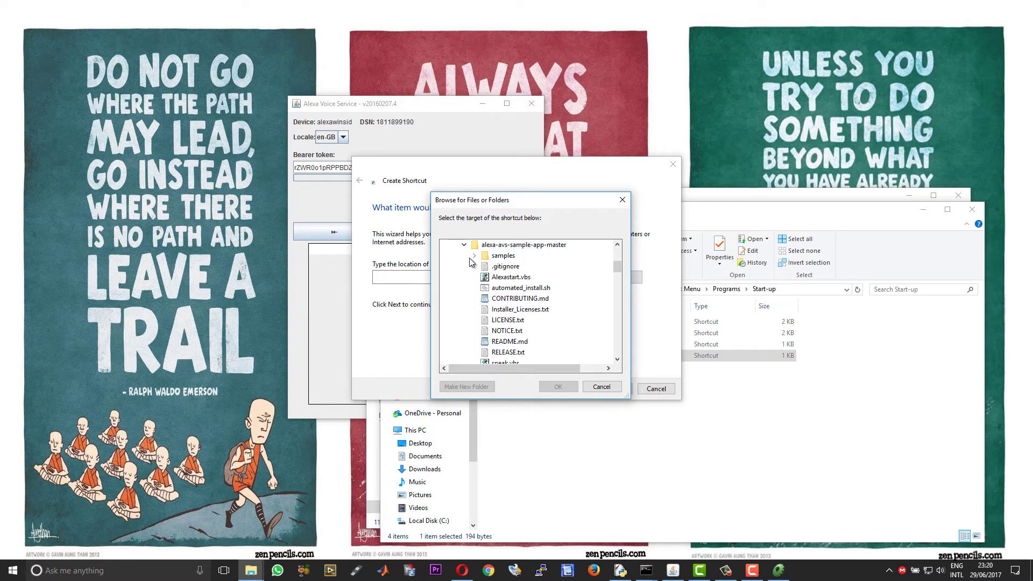
{"action": "left_click", "coordinate": [510, 277]}
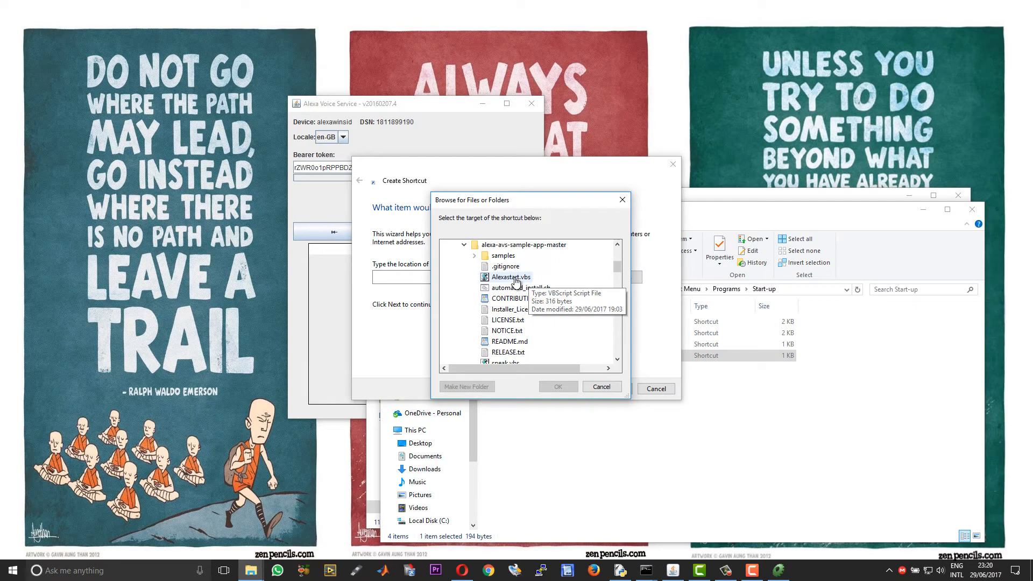
{"action": "left_click", "coordinate": [511, 277]}
{"action": "left_click", "coordinate": [557, 389]}
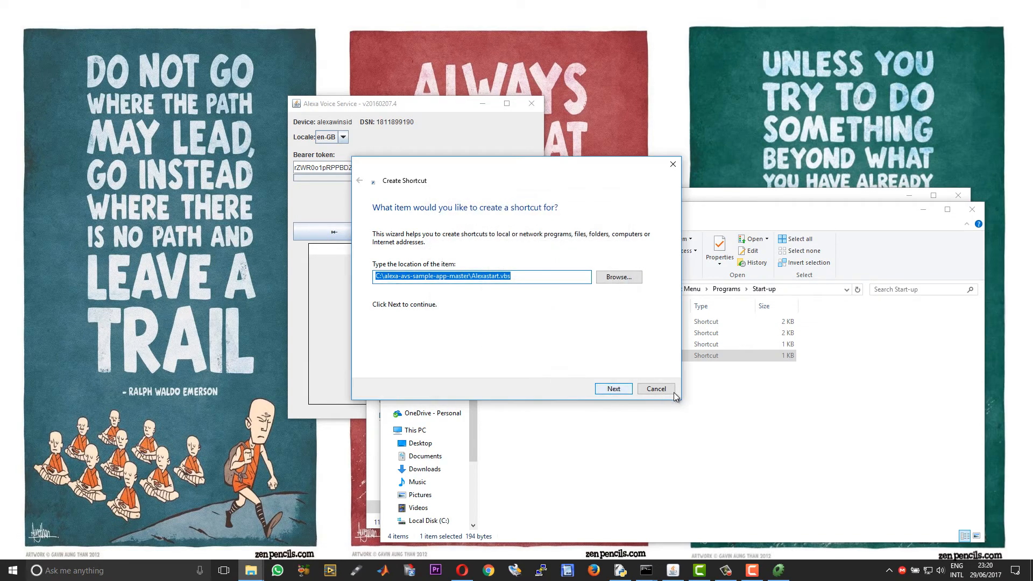
{"action": "left_click", "coordinate": [657, 388]}
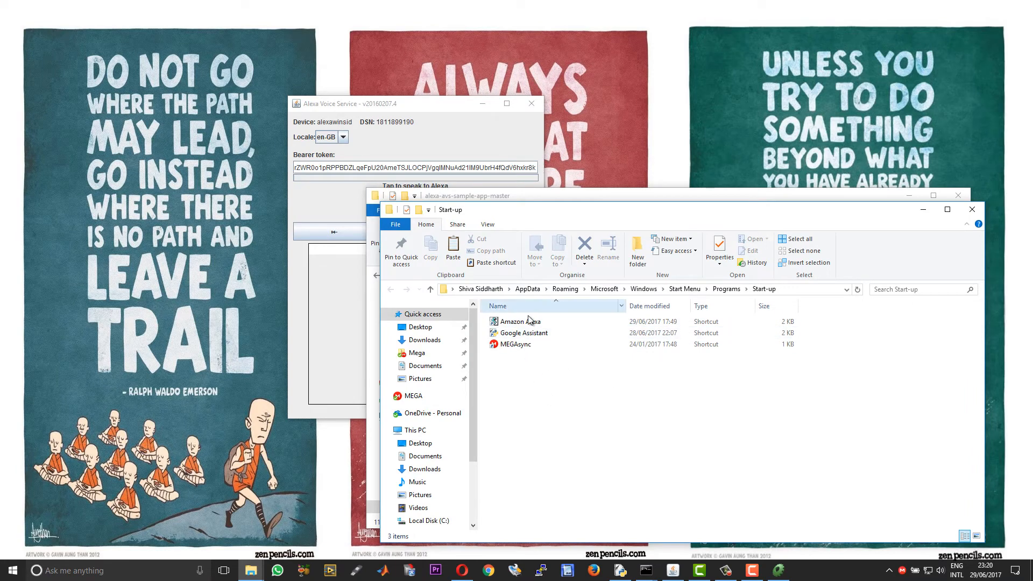
{"action": "left_click", "coordinate": [974, 210]}
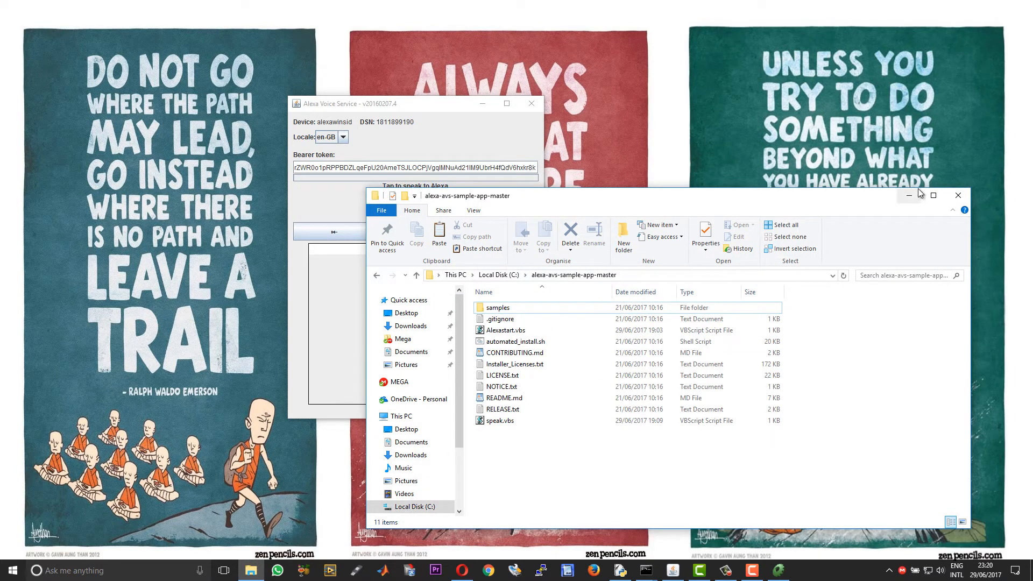
Close the alexa-avs-sample-app-master Explorer window, revealing VoiceMacro and the Alexa app
{"action": "left_click", "coordinate": [956, 196]}
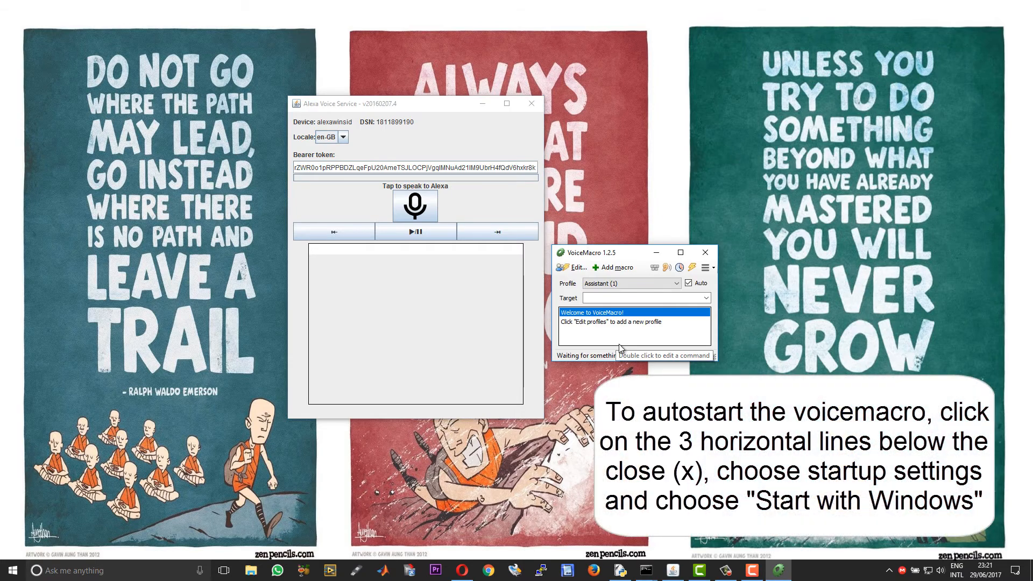
Toggle VoiceMacro listening off and back on so spoken Alexa commands get recognised
{"action": "left_click", "coordinate": [668, 270]}
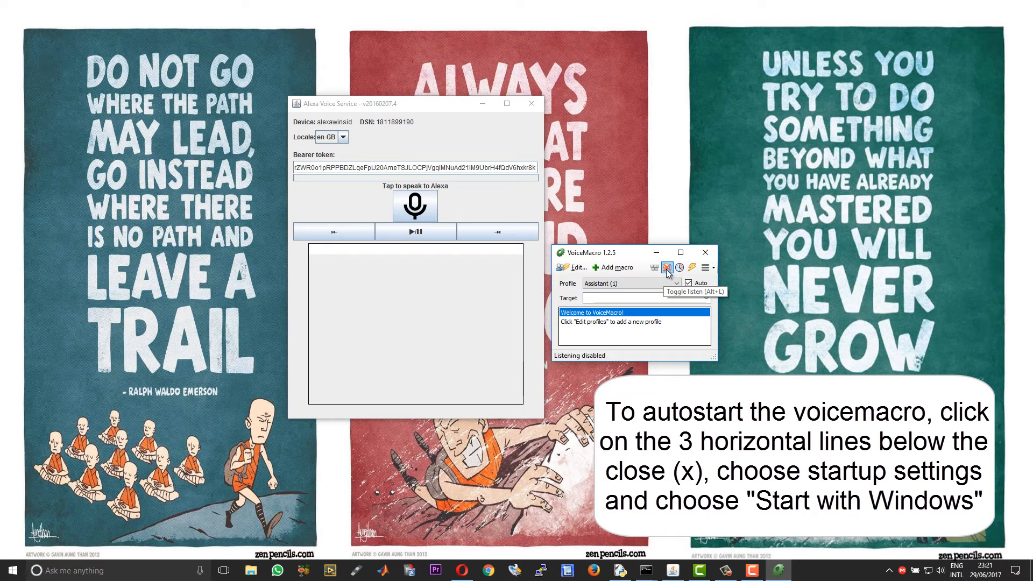
{"action": "left_click", "coordinate": [668, 272]}
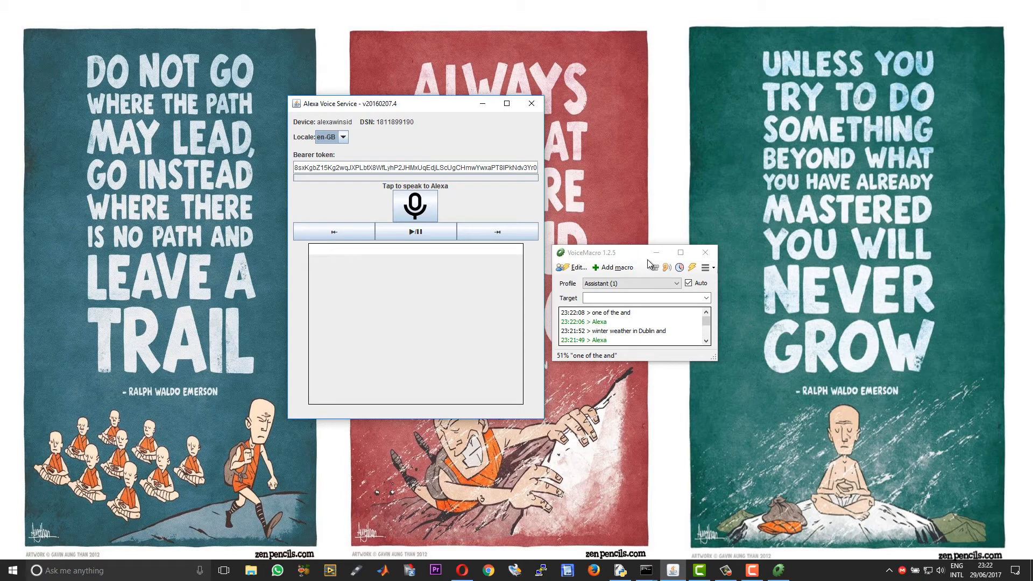
Stop VoiceMacro listening, minimise VoiceMacro and bring the Alexa Voice Service window back
{"action": "left_click", "coordinate": [666, 267]}
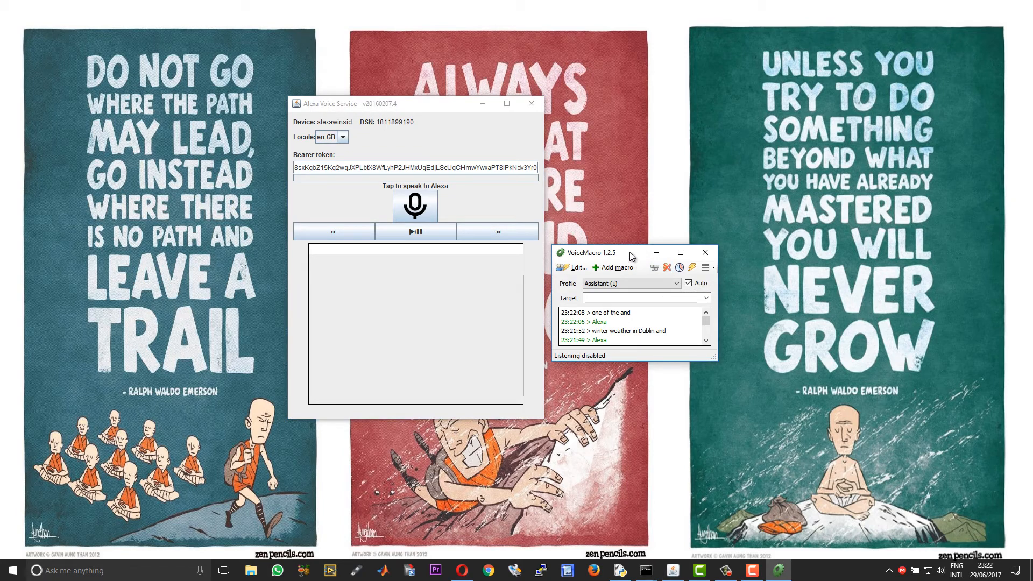
{"action": "left_click", "coordinate": [481, 102]}
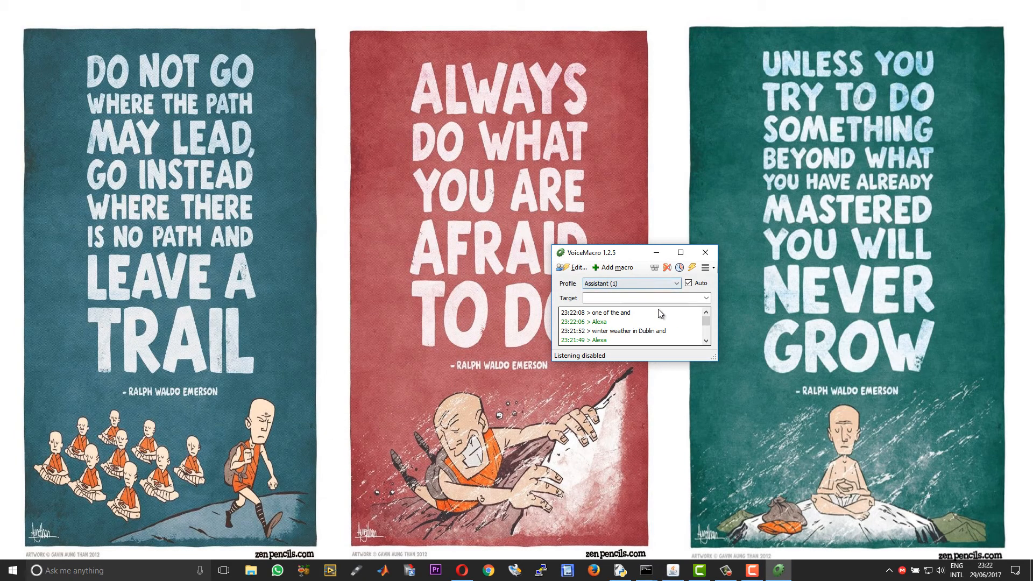
{"action": "left_click", "coordinate": [779, 571]}
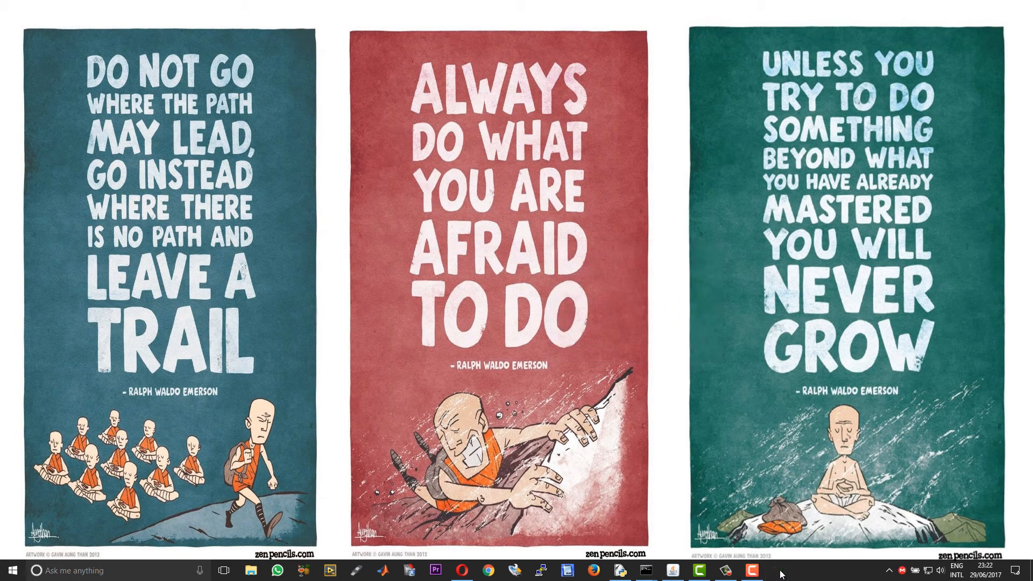
{"action": "left_click", "coordinate": [673, 570]}
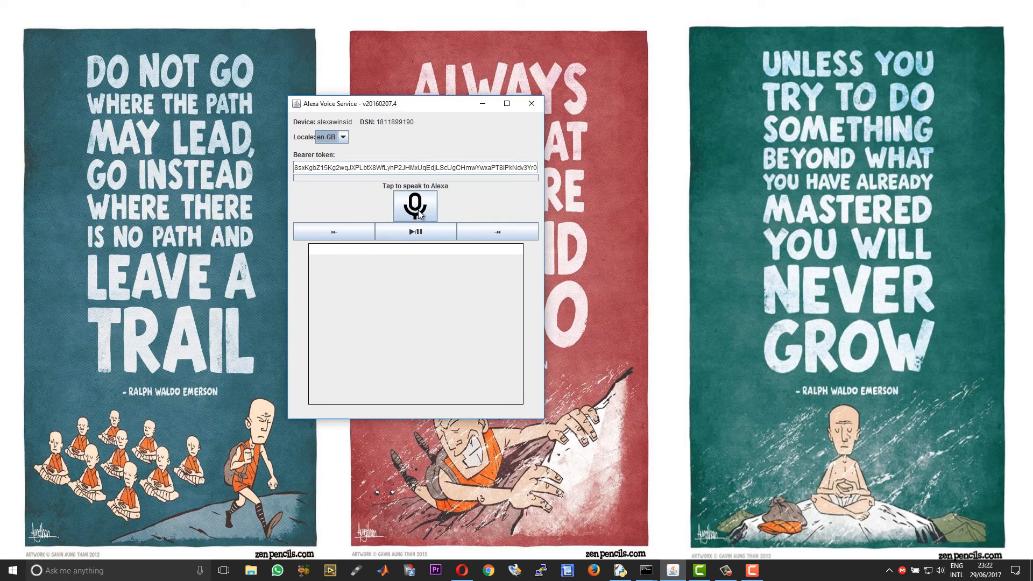
Glance at the VoiceMacro homepage in Opera, then minimise it leaving Alexa Voice Service in front
{"action": "left_click", "coordinate": [482, 104]}
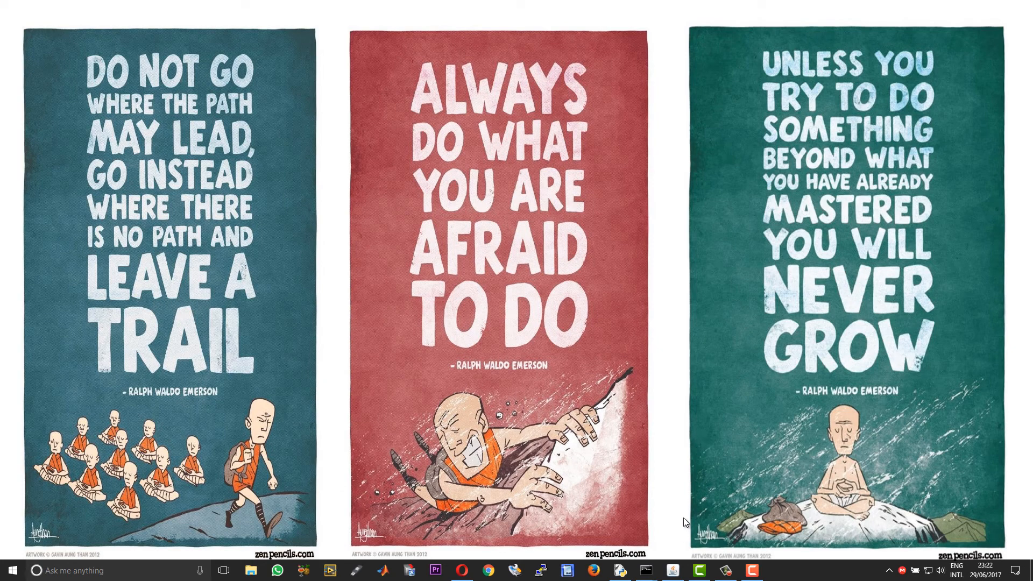
{"action": "left_click", "coordinate": [675, 570]}
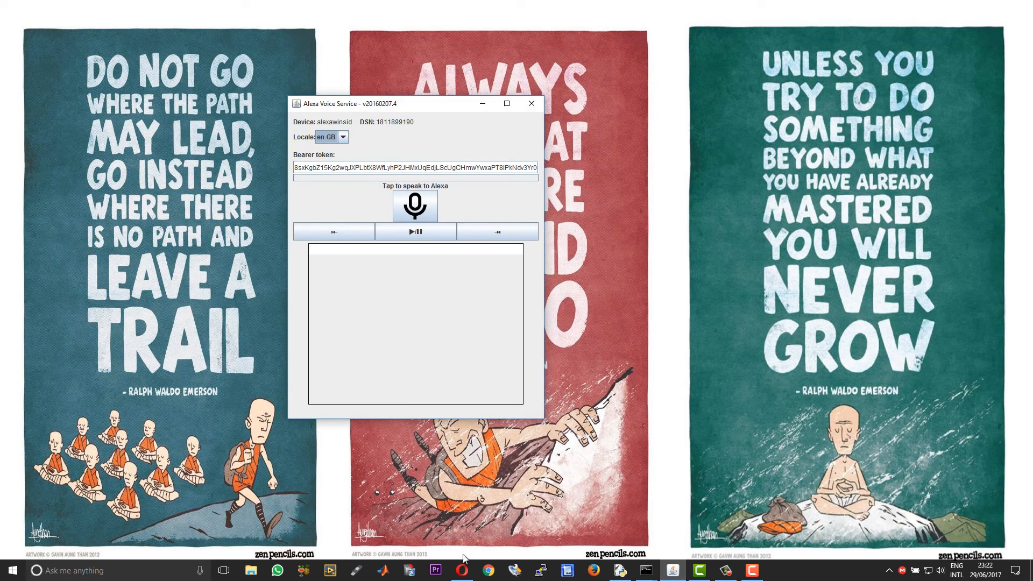
{"action": "left_click", "coordinate": [462, 571]}
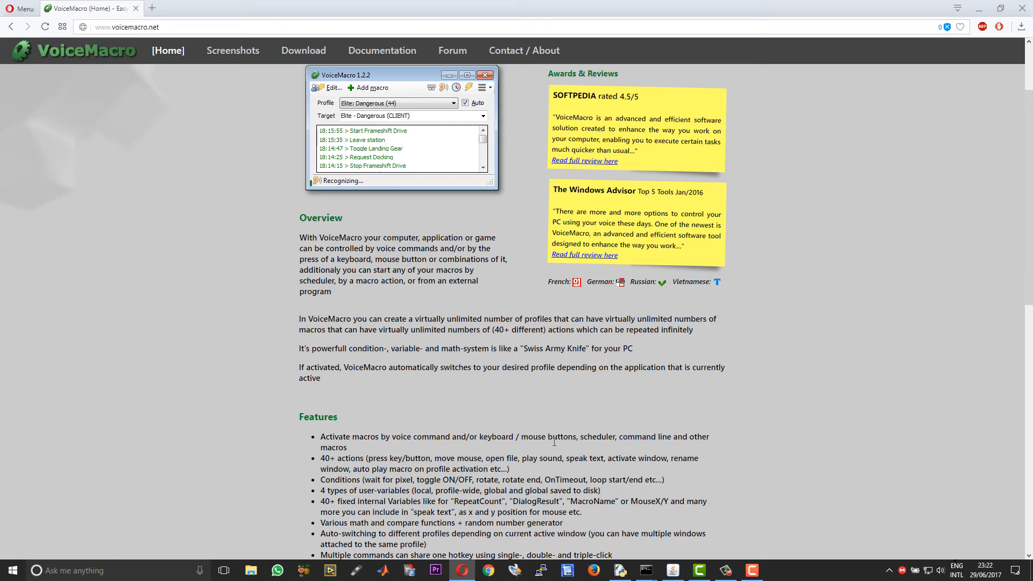
{"action": "left_click", "coordinate": [986, 12]}
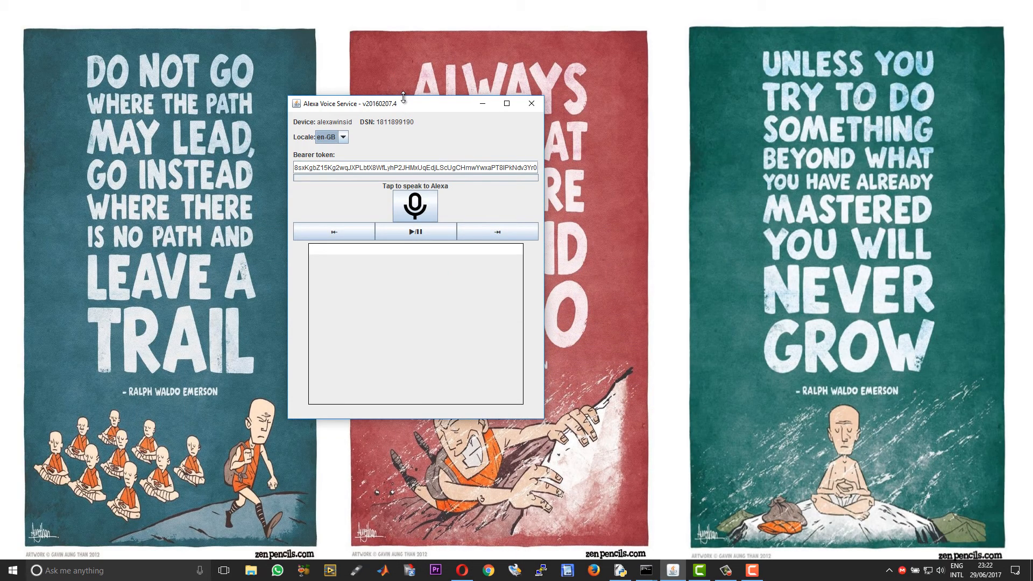
Shrink the Alexa Voice Service window and move it to the screen's top right
{"action": "left_click_drag", "start_coordinate": [404, 99], "coordinate": [404, 254]}
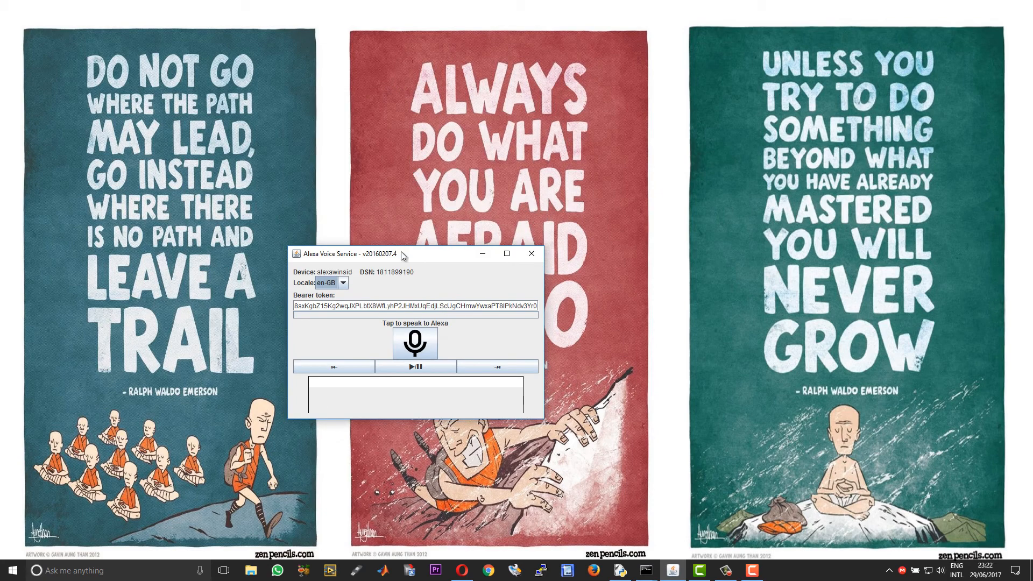
{"action": "left_click_drag", "start_coordinate": [545, 307], "coordinate": [408, 307]}
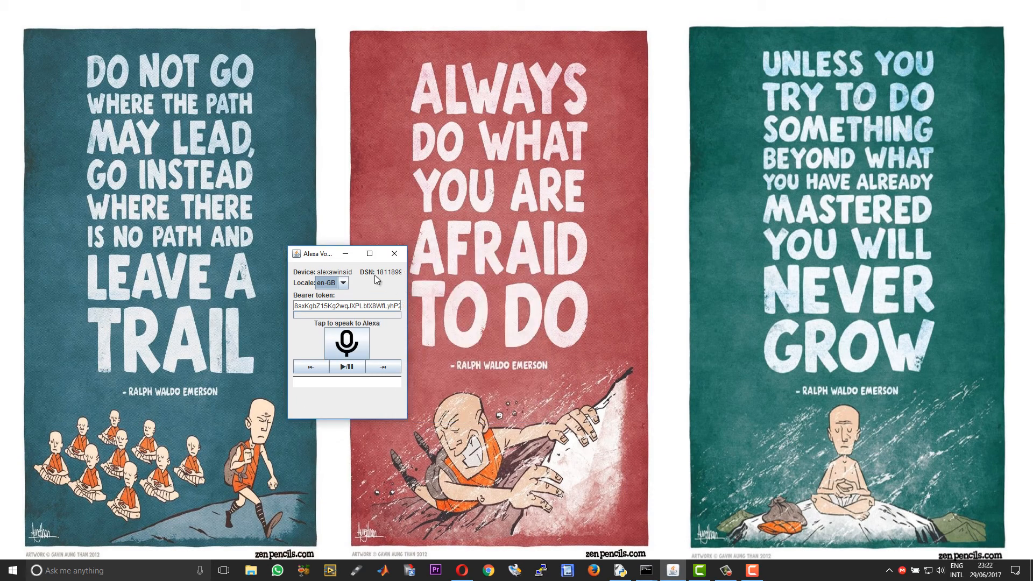
{"action": "left_click_drag", "start_coordinate": [329, 254], "coordinate": [949, 160]}
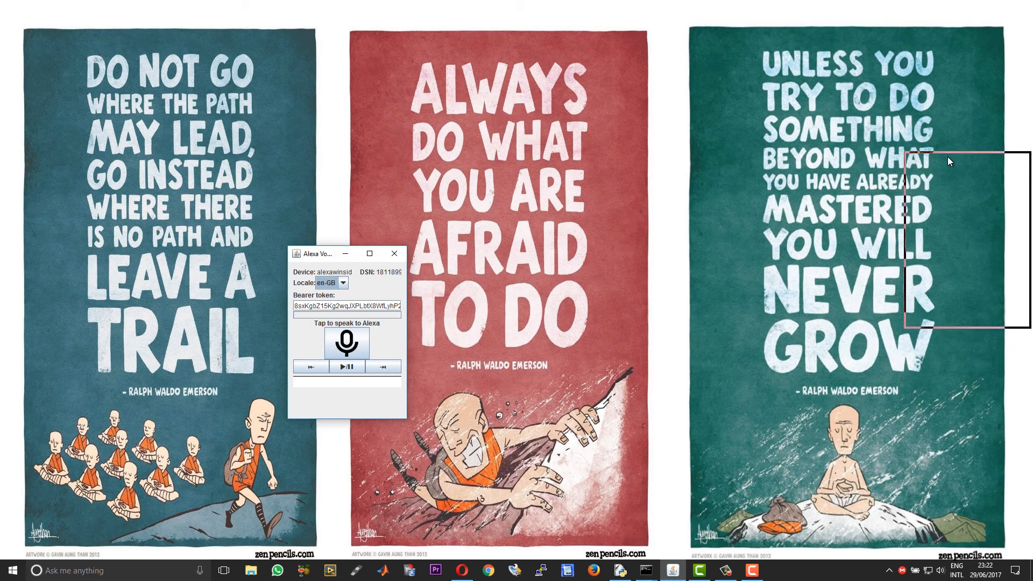